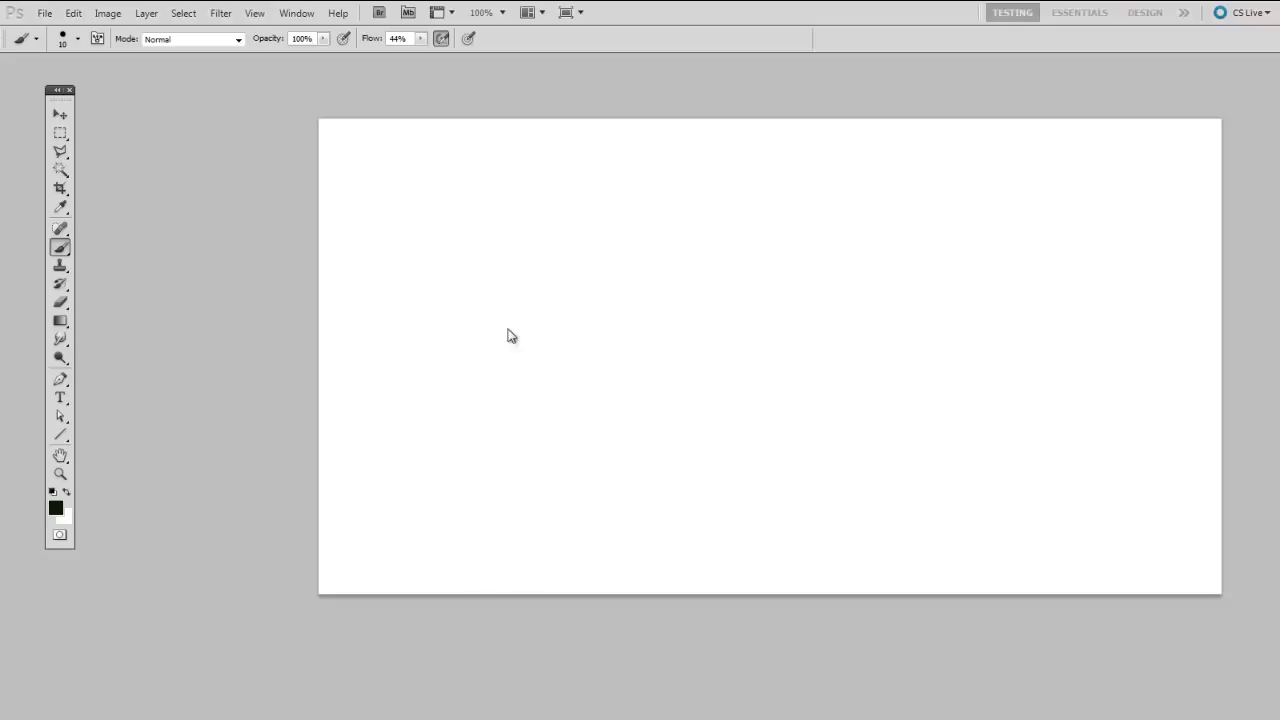
Show the Layers panel, arrange the Layers and Tools panels, and make white the foreground colour.
left_click(297, 15)
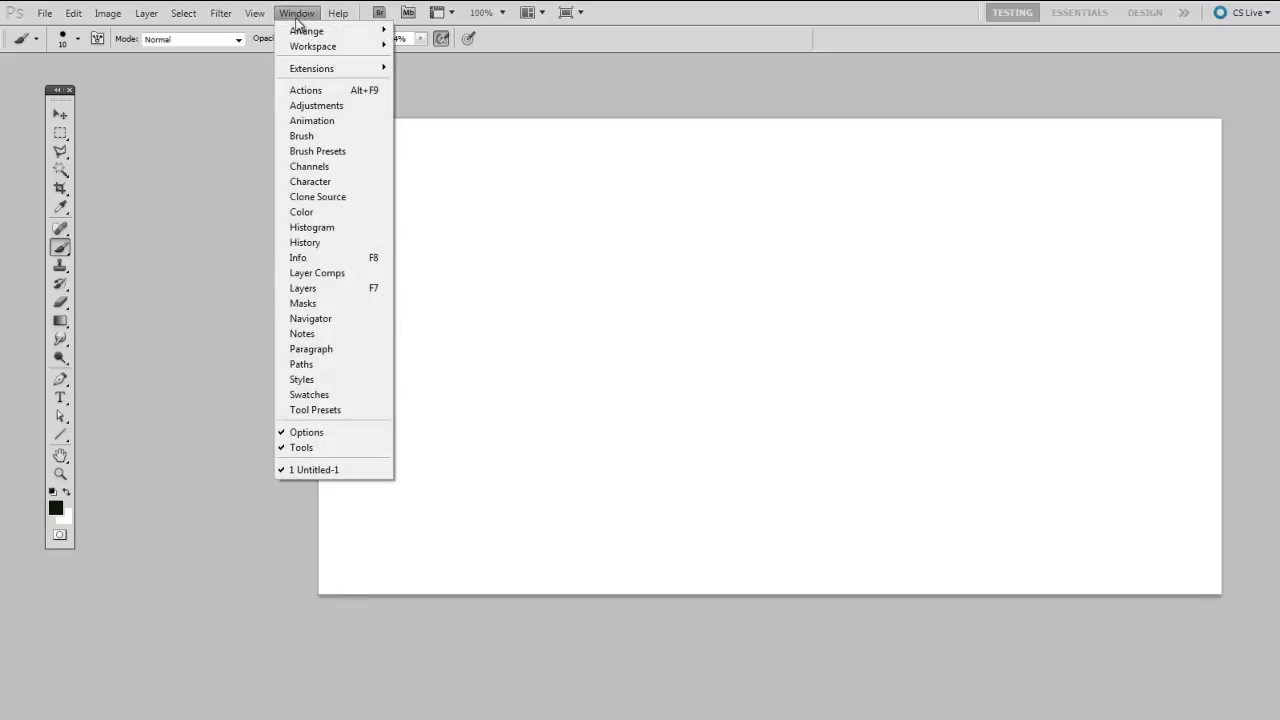
left_click(343, 288)
mouse_move(231, 255)
left_mouse_down()
mouse_move(221, 105)
mouse_move(226, 269)
left_mouse_up()
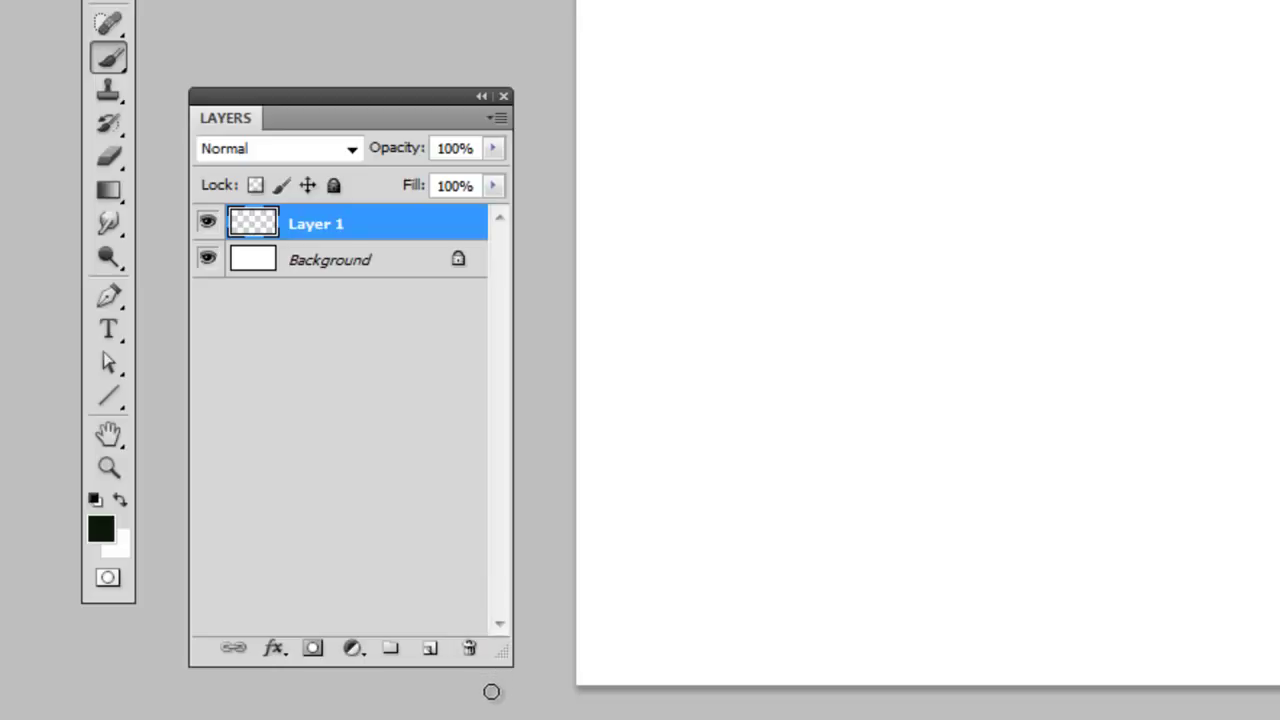
left_click_drag(486, 663, 505, 682)
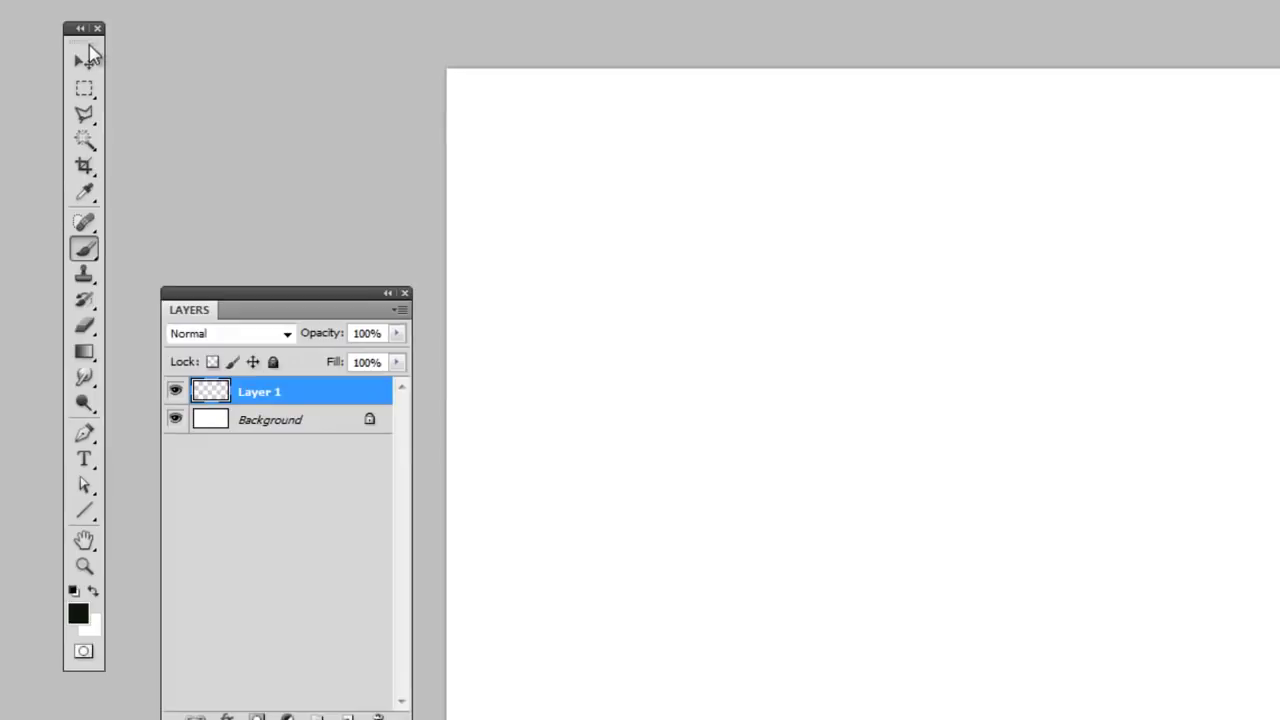
left_click_drag(85, 50, 77, 42)
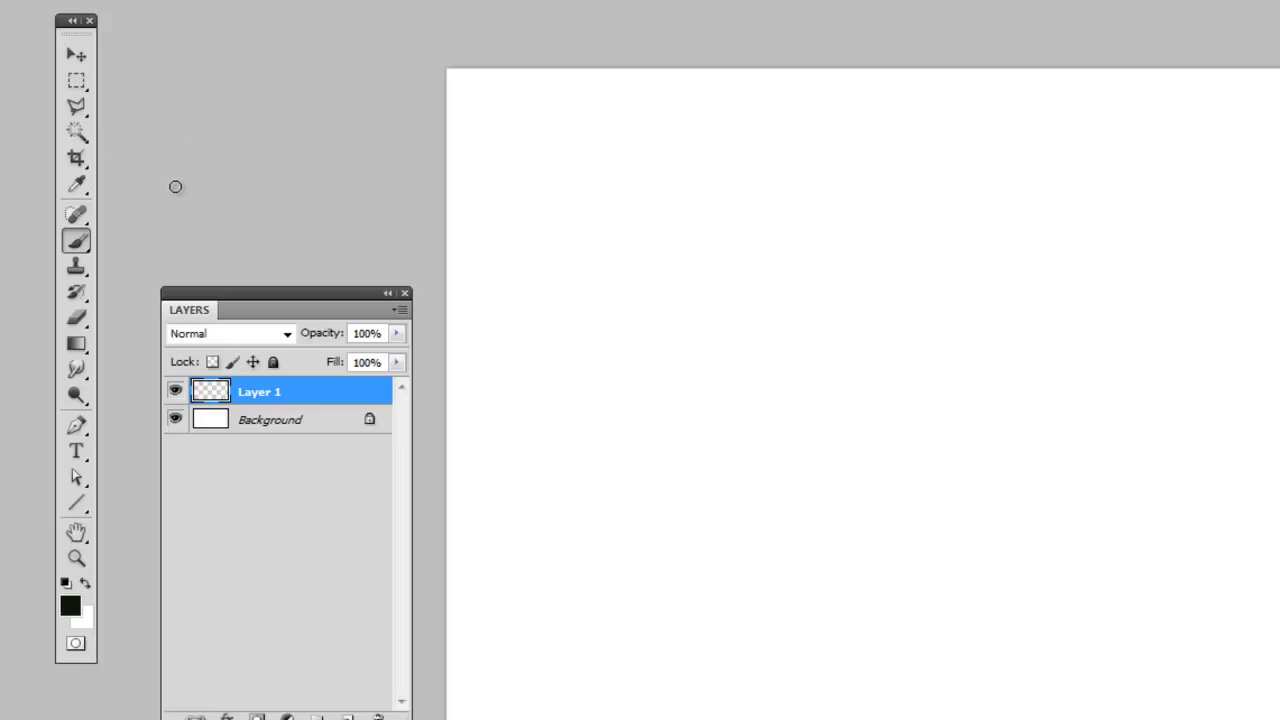
left_click(85, 584)
Swap the colours back so black is the foreground colour again.
left_click(85, 584)
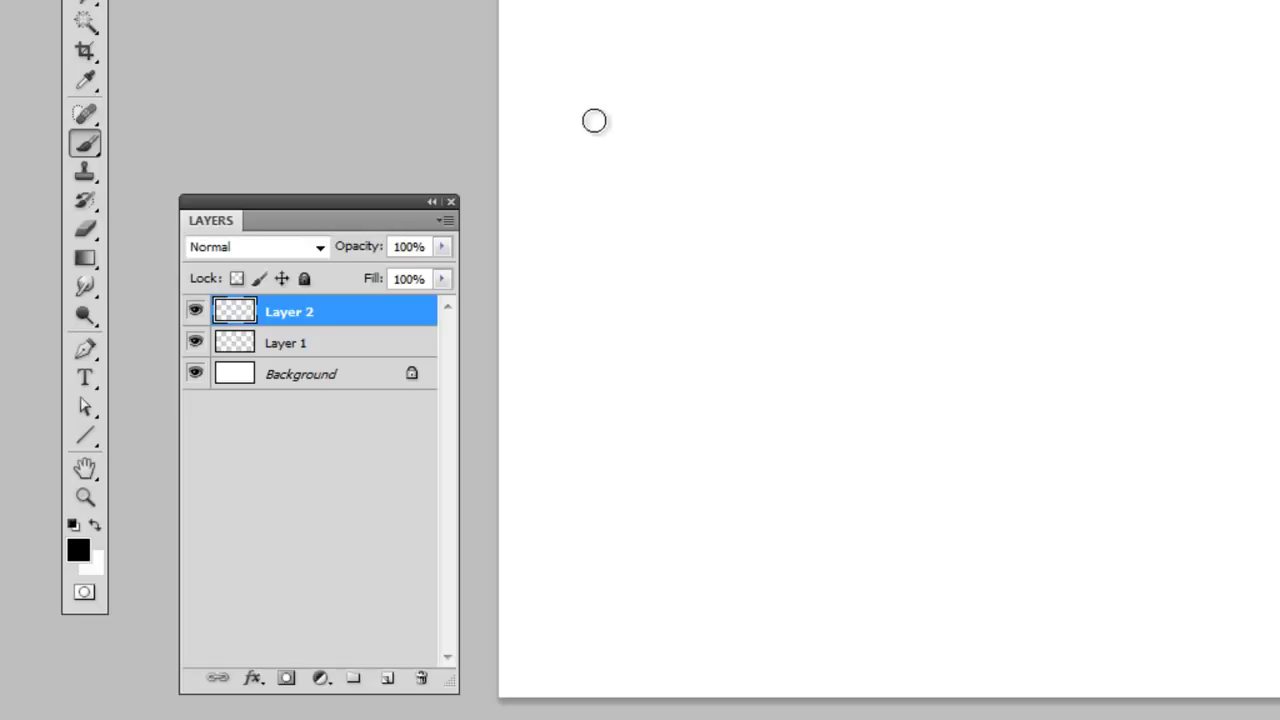
Paint a black wavy stroke on Layer 2, then set the foreground colour to purple 8765e8.
mouse_move(598, 117)
left_mouse_down()
mouse_move(582, 144)
mouse_move(820, 287)
left_mouse_up()
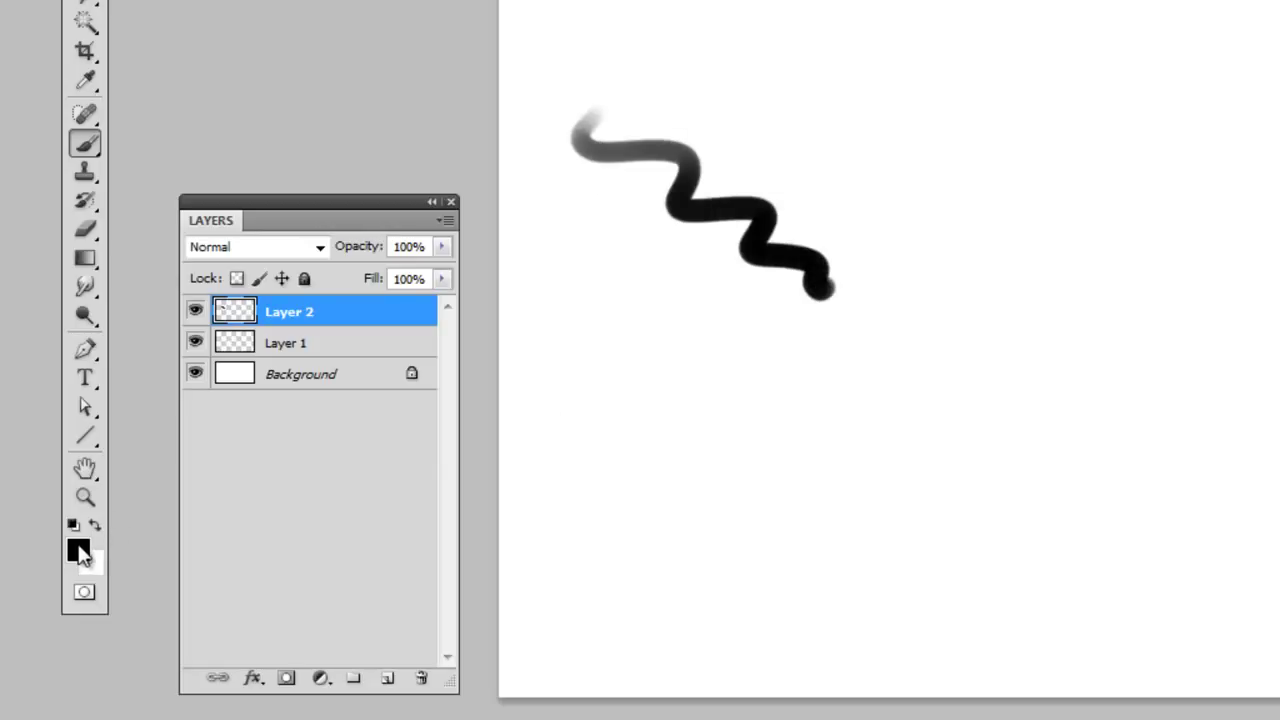
left_click(78, 551)
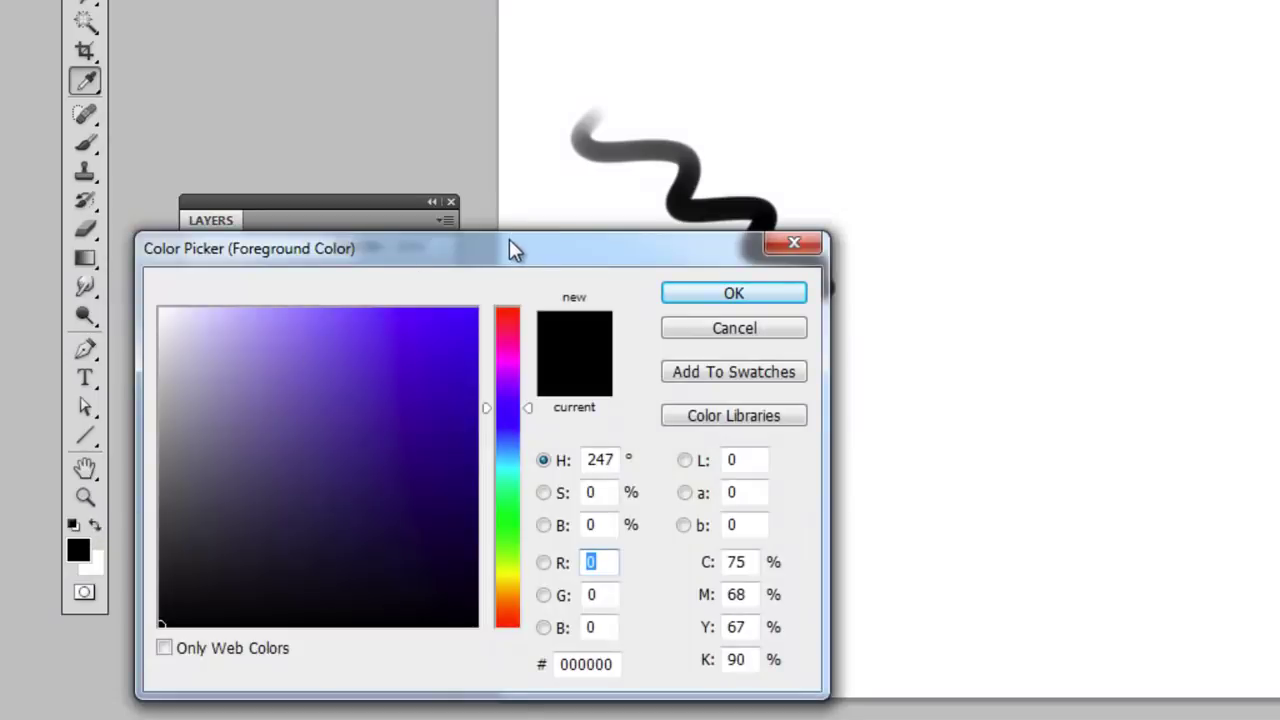
left_click(518, 395)
left_click_drag(520, 402, 522, 336)
left_click(300, 468)
left_click(344, 365)
left_click(385, 384)
left_click(339, 367)
left_click(334, 369)
left_click(505, 401)
left_click(329, 339)
left_click(339, 337)
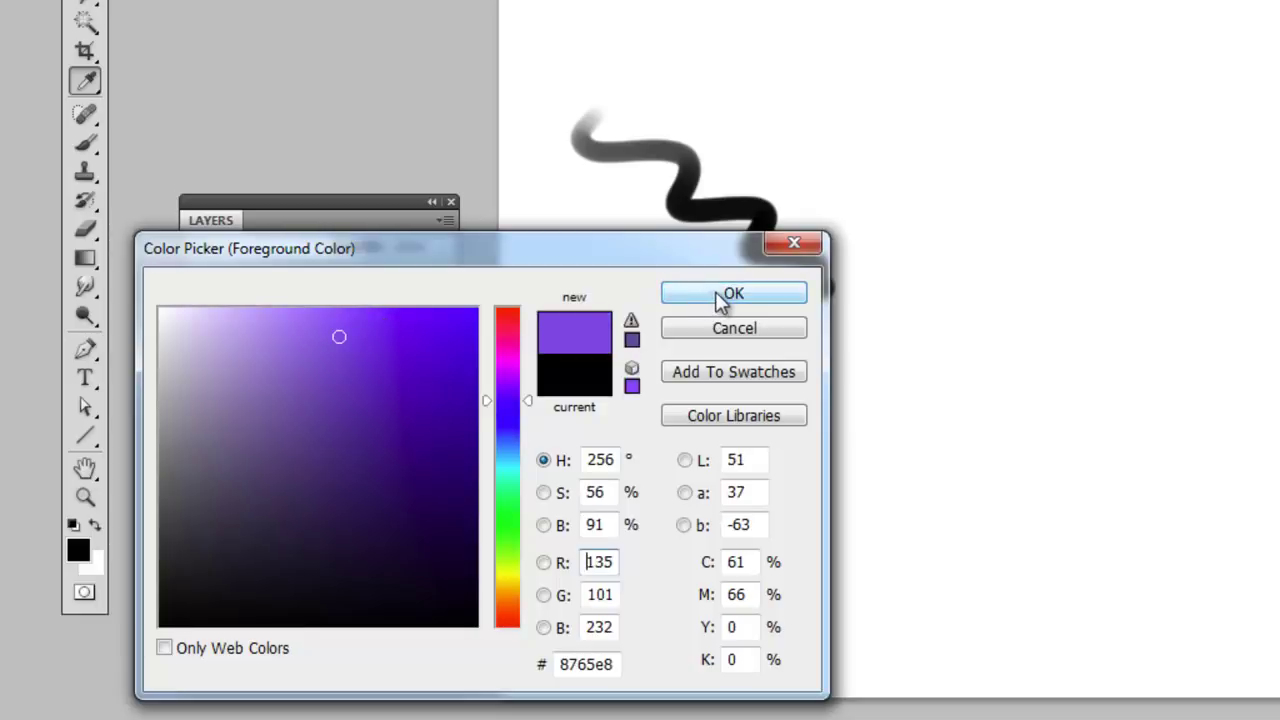
left_click(714, 297)
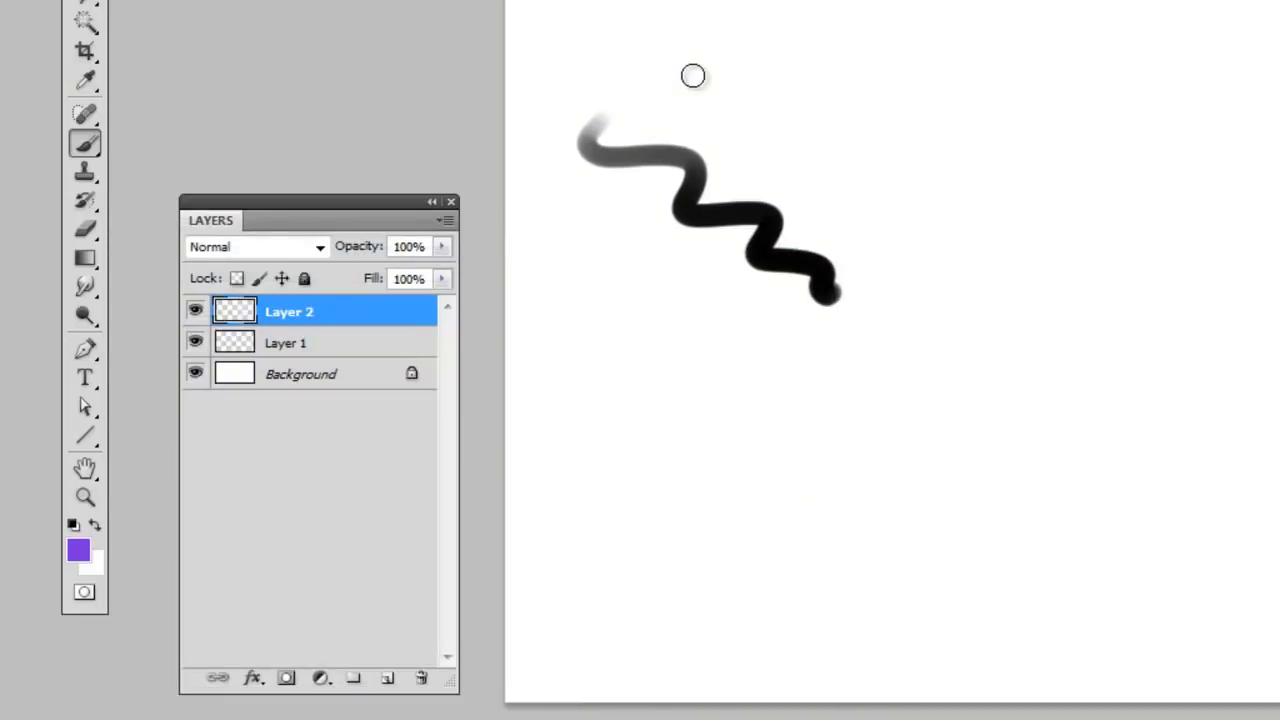
Brush a purple wavy stroke above the black squiggle.
mouse_move(700, 55)
left_mouse_down()
mouse_move(664, 84)
mouse_move(748, 112)
mouse_move(823, 157)
left_mouse_up()
left_click_drag(823, 157, 885, 215)
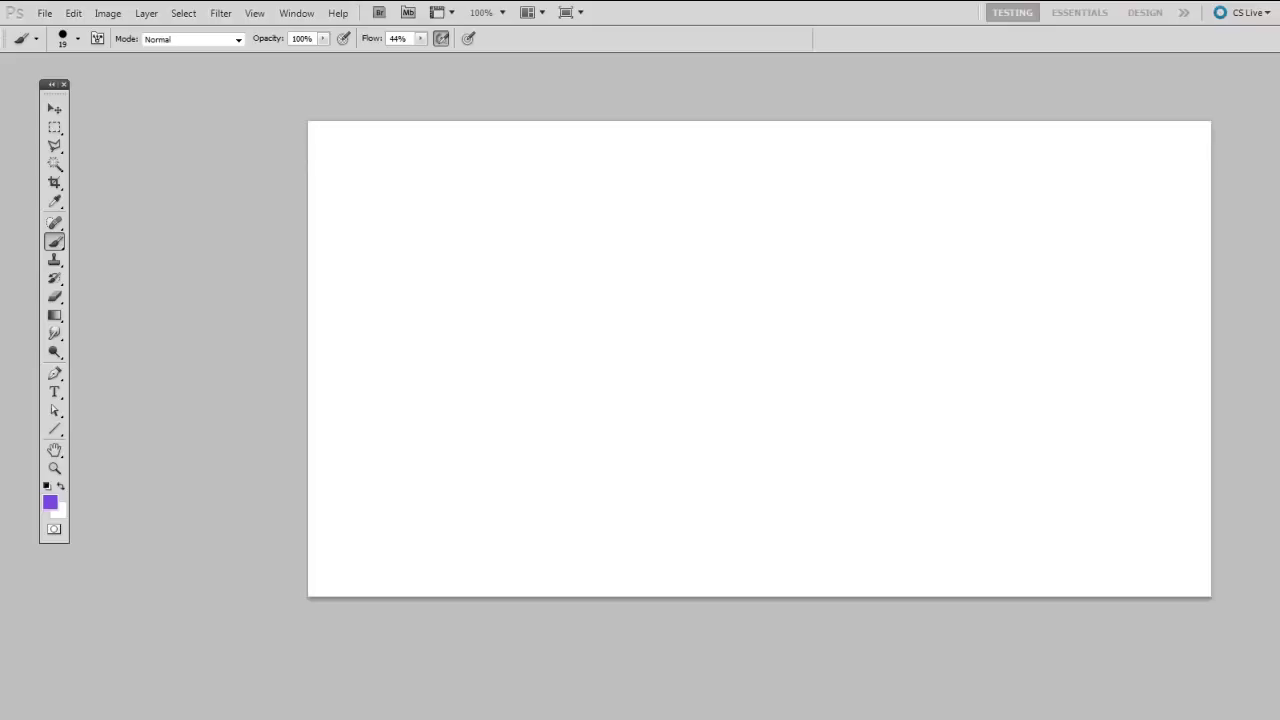
Restore the Tools panel and show the Layers and Navigator panels, with Layers placed under Navigator.
key("Tab")
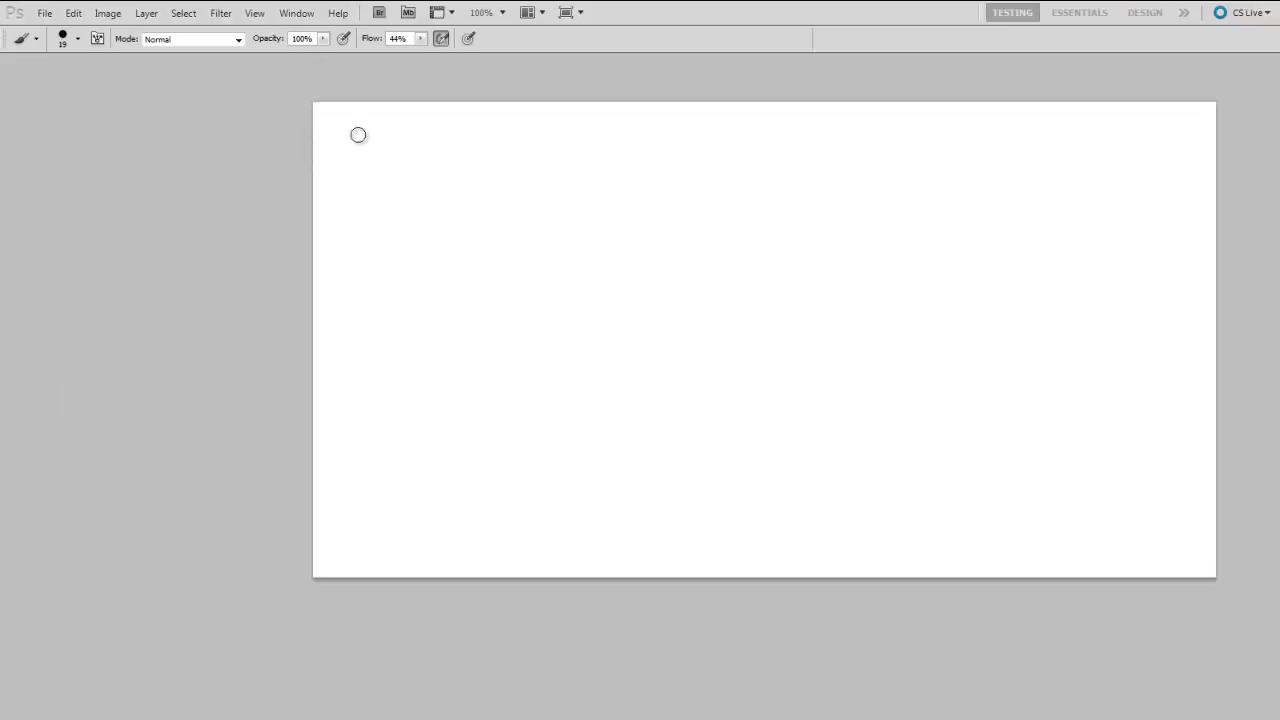
left_click(303, 15)
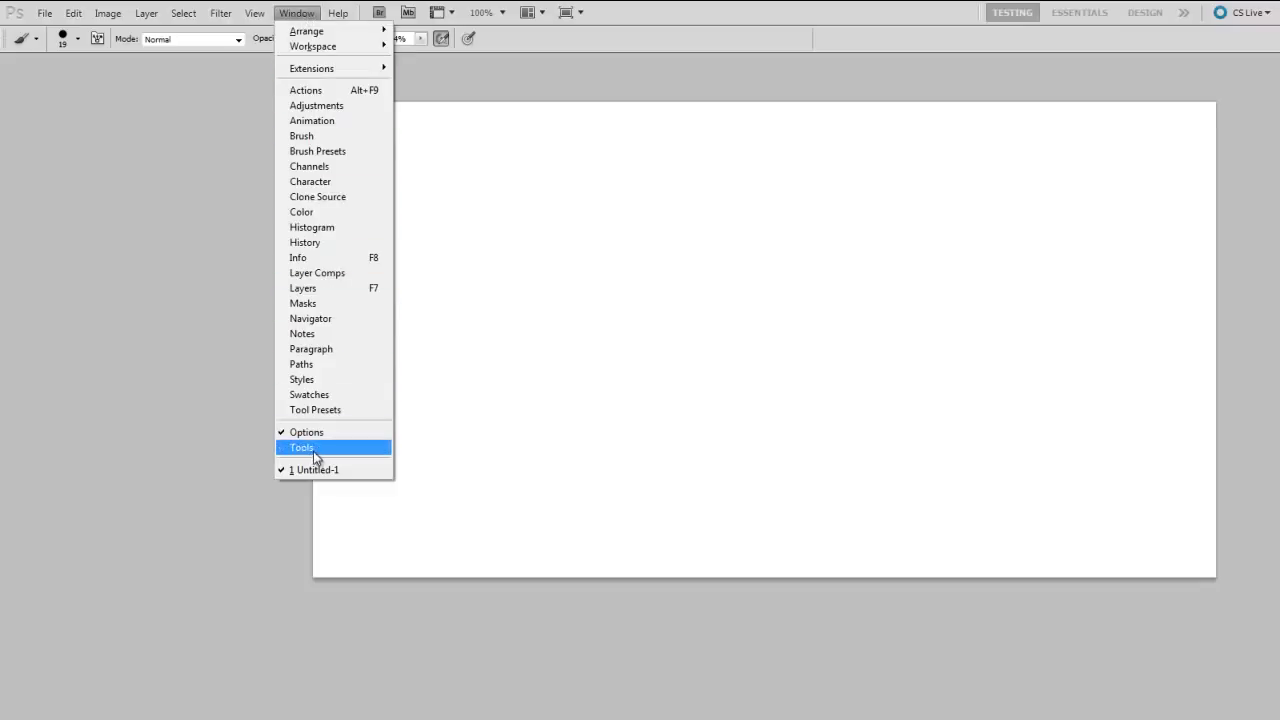
left_click(312, 449)
left_click(298, 14)
left_click(316, 288)
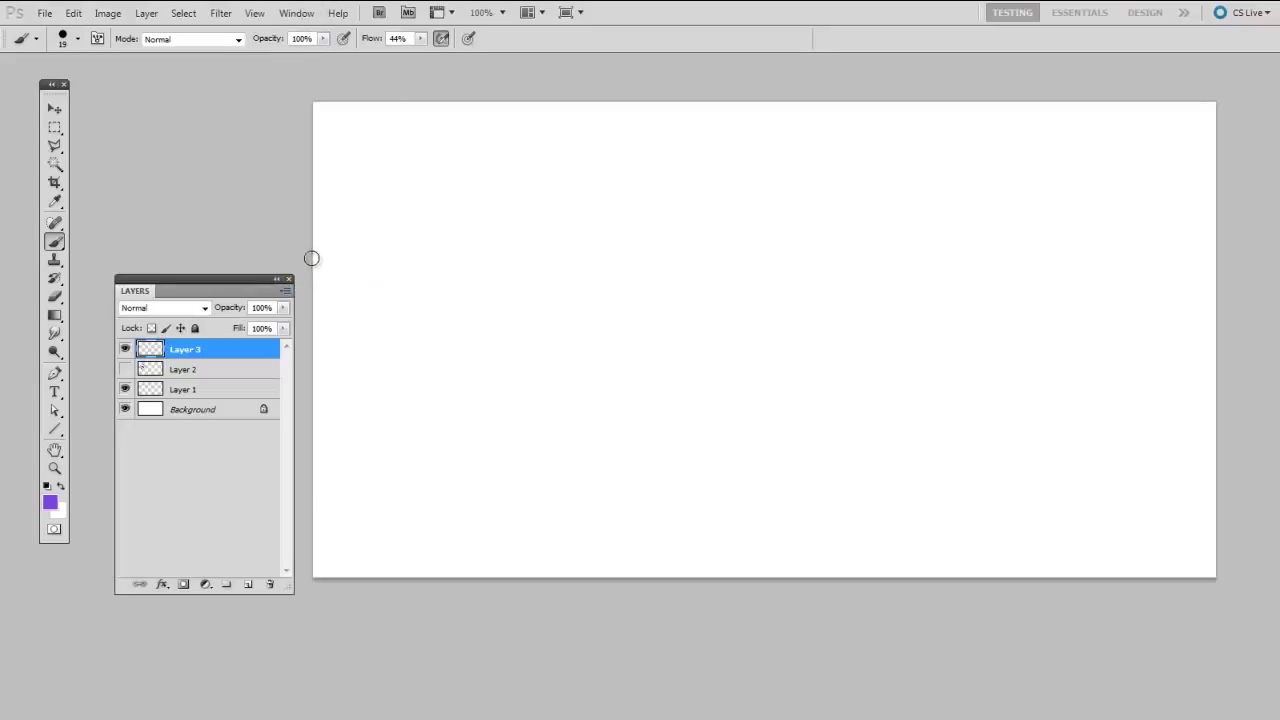
left_click(298, 13)
left_click(320, 318)
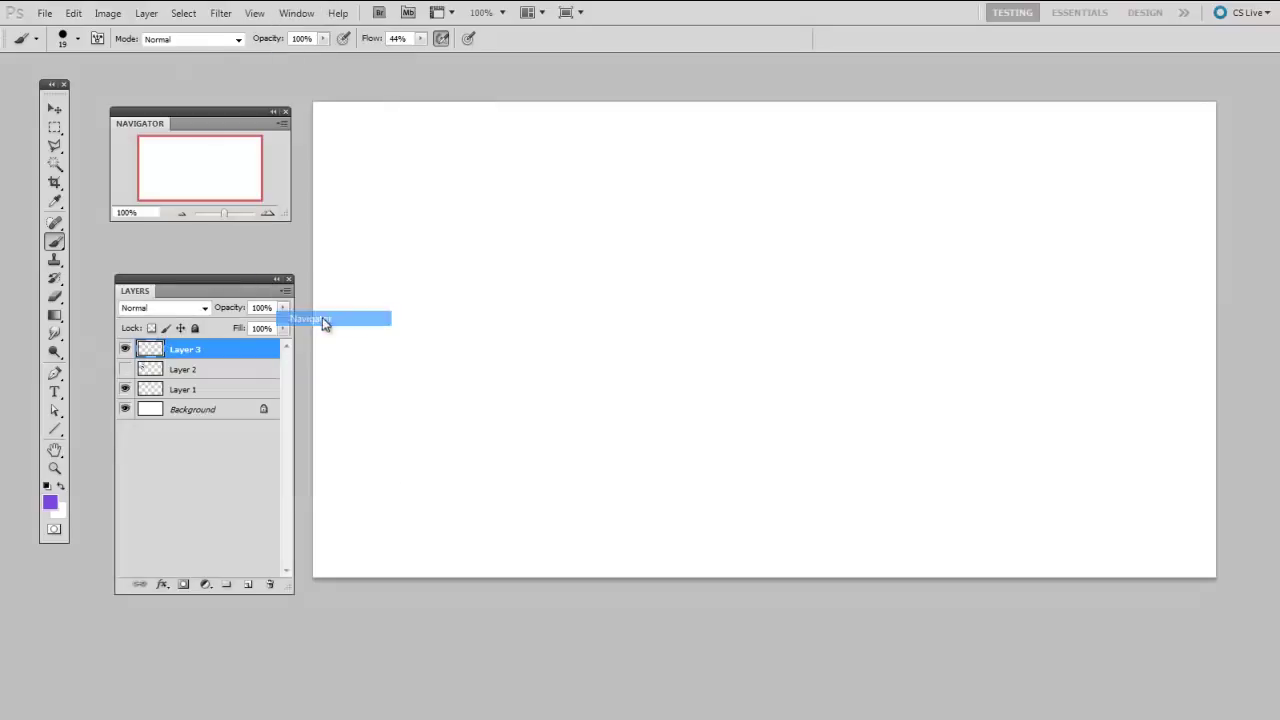
left_click_drag(205, 282, 193, 244)
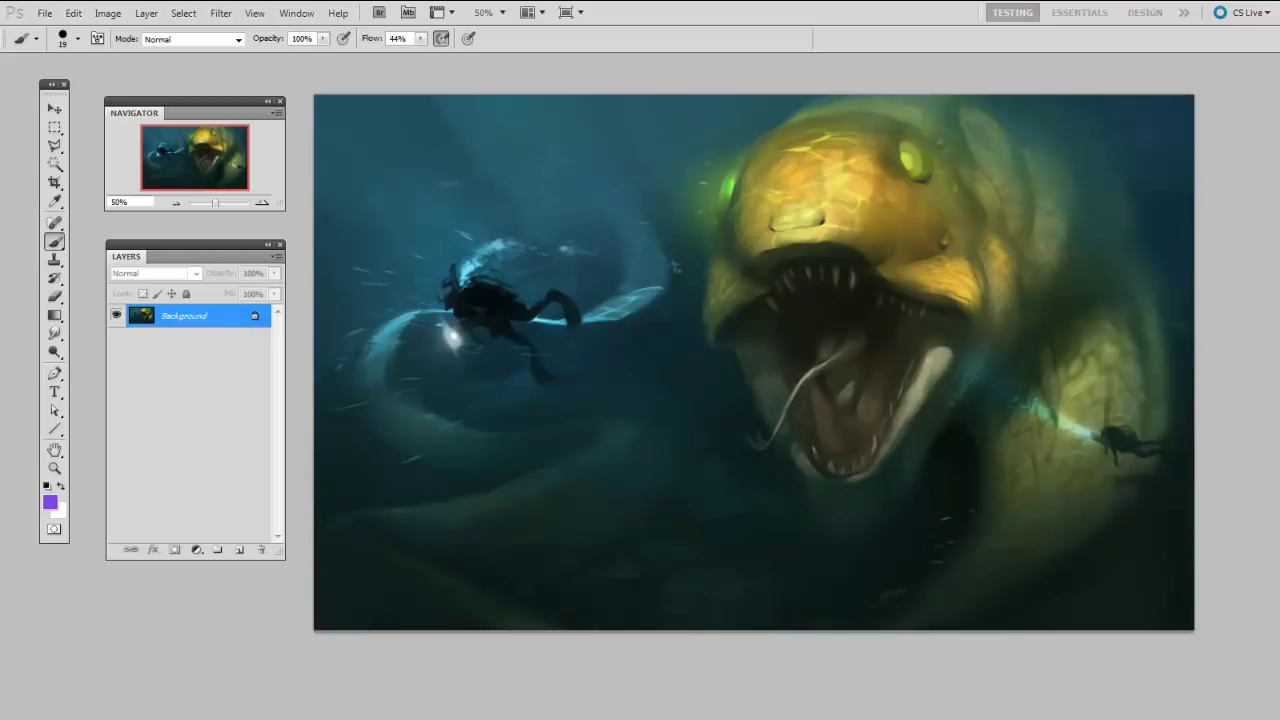
Zoom the painting between 100%, 50% and 66.67% to compare views.
key("ctrl+alt+0")
key("ctrl+minus")
key("ctrl+minus")
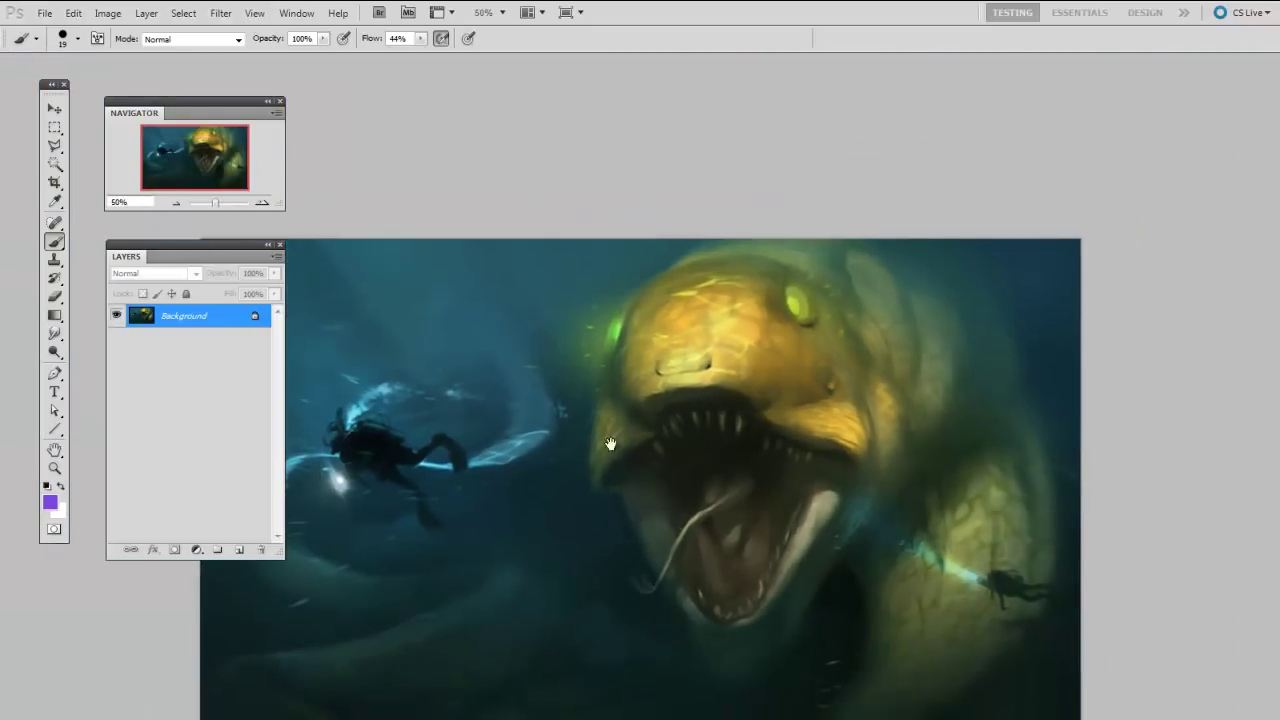
mouse_move(586, 409)
left_mouse_down()
mouse_move(811, 354)
mouse_move(651, 251)
mouse_move(810, 357)
mouse_move(621, 337)
mouse_move(758, 317)
mouse_move(730, 314)
left_mouse_up()
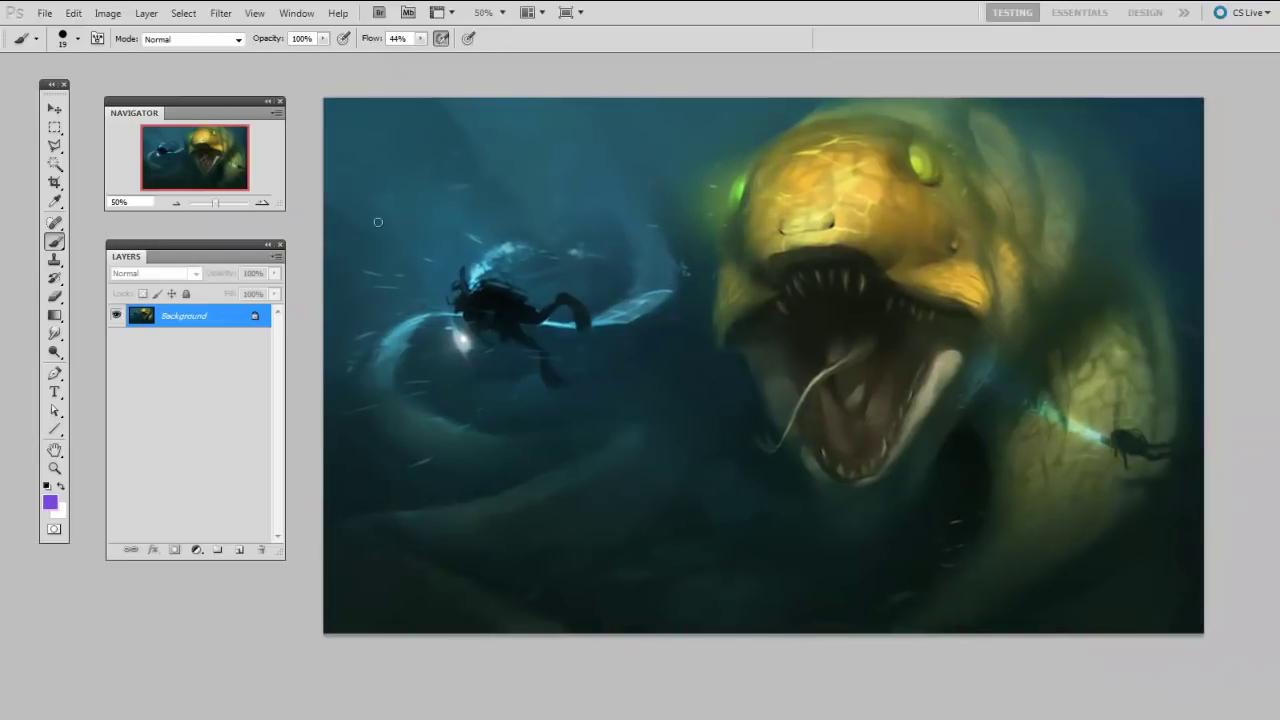
left_click(263, 204)
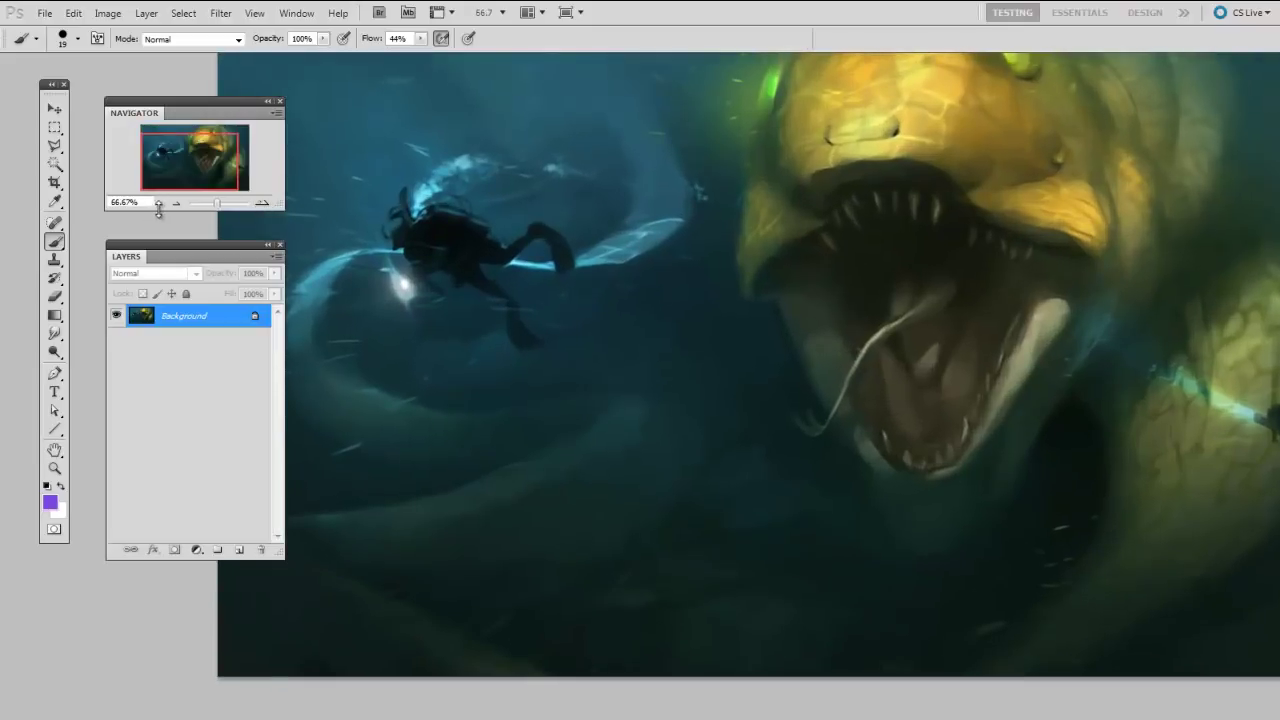
left_click(174, 204)
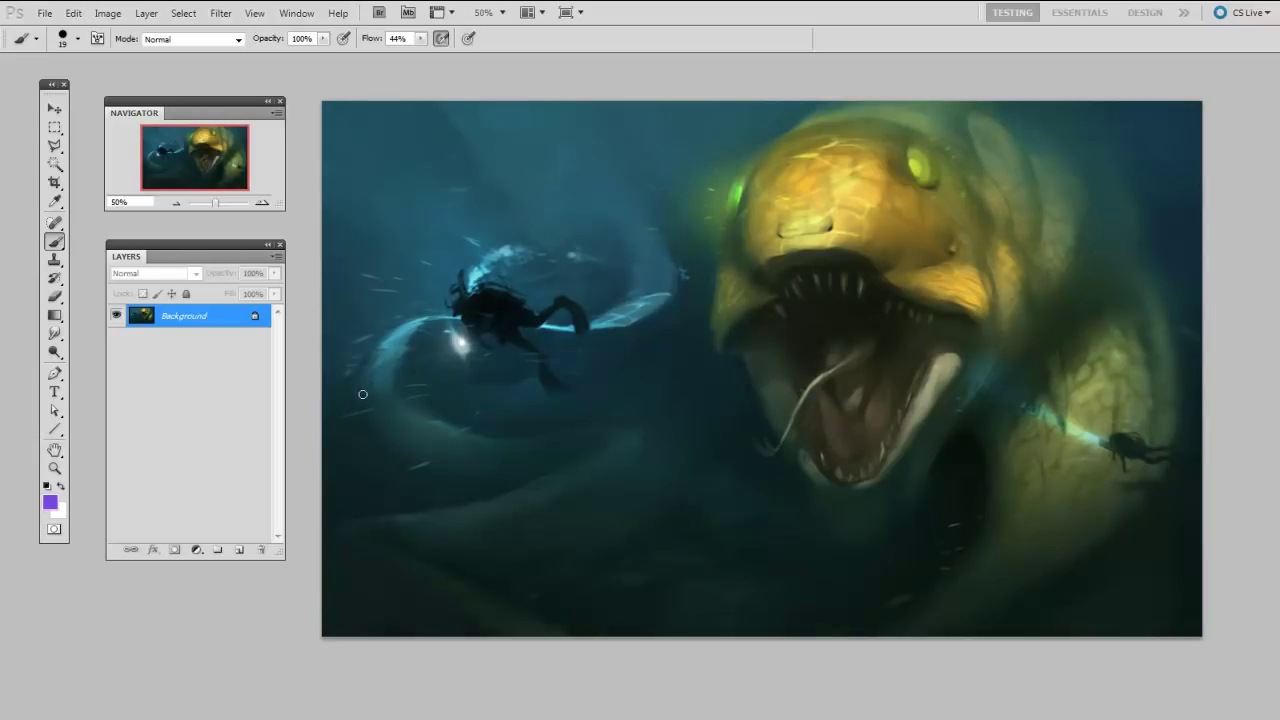
key("ctrl+plus")
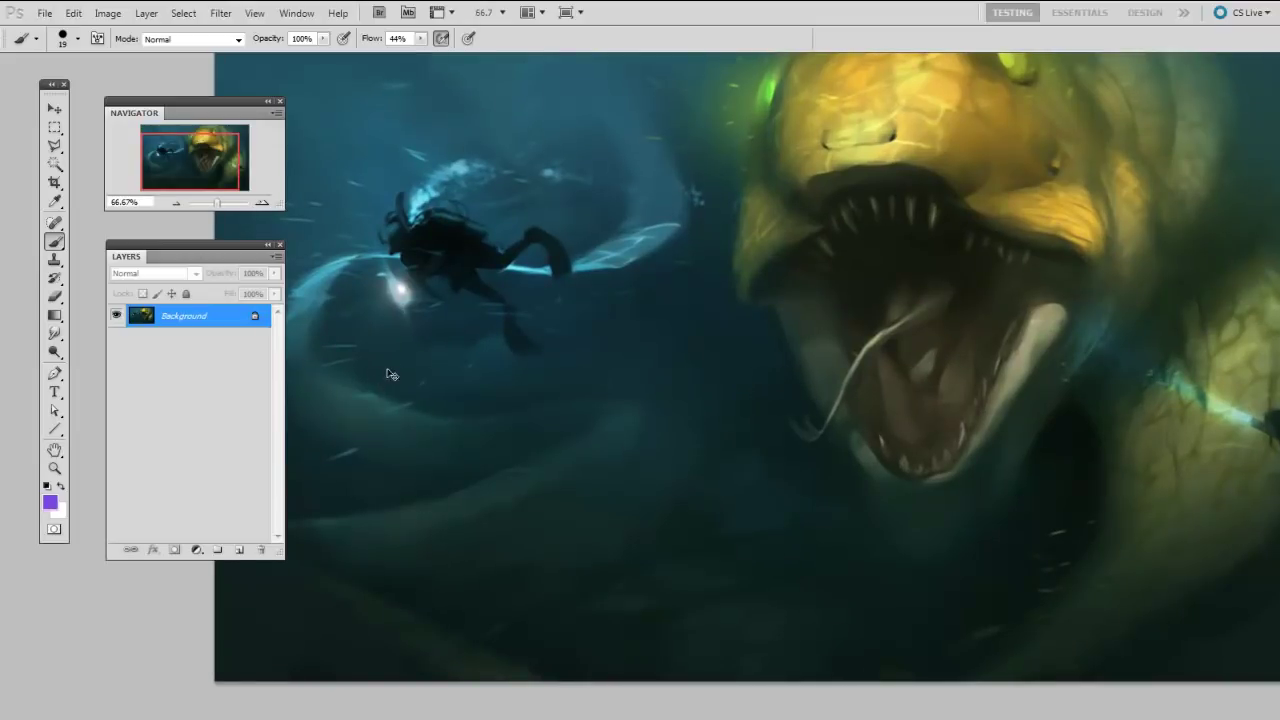
key("ctrl+minus")
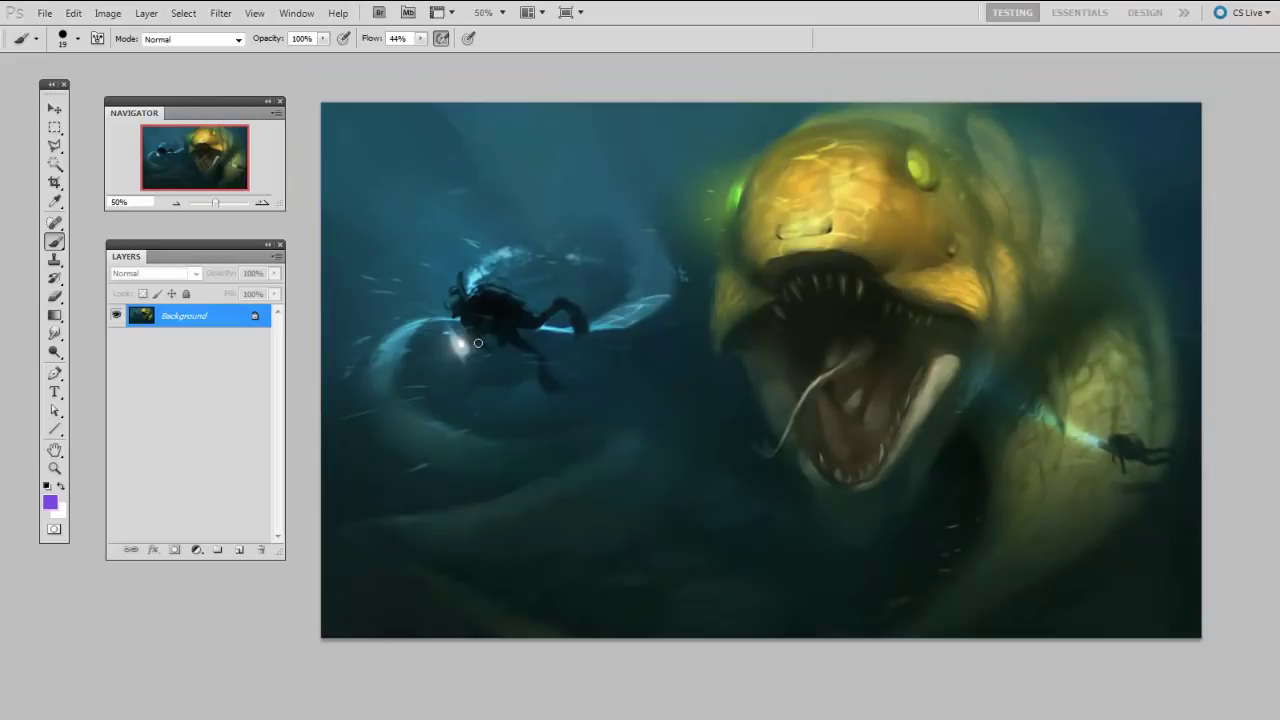
key("ctrl+plus")
key("ctrl+plus")
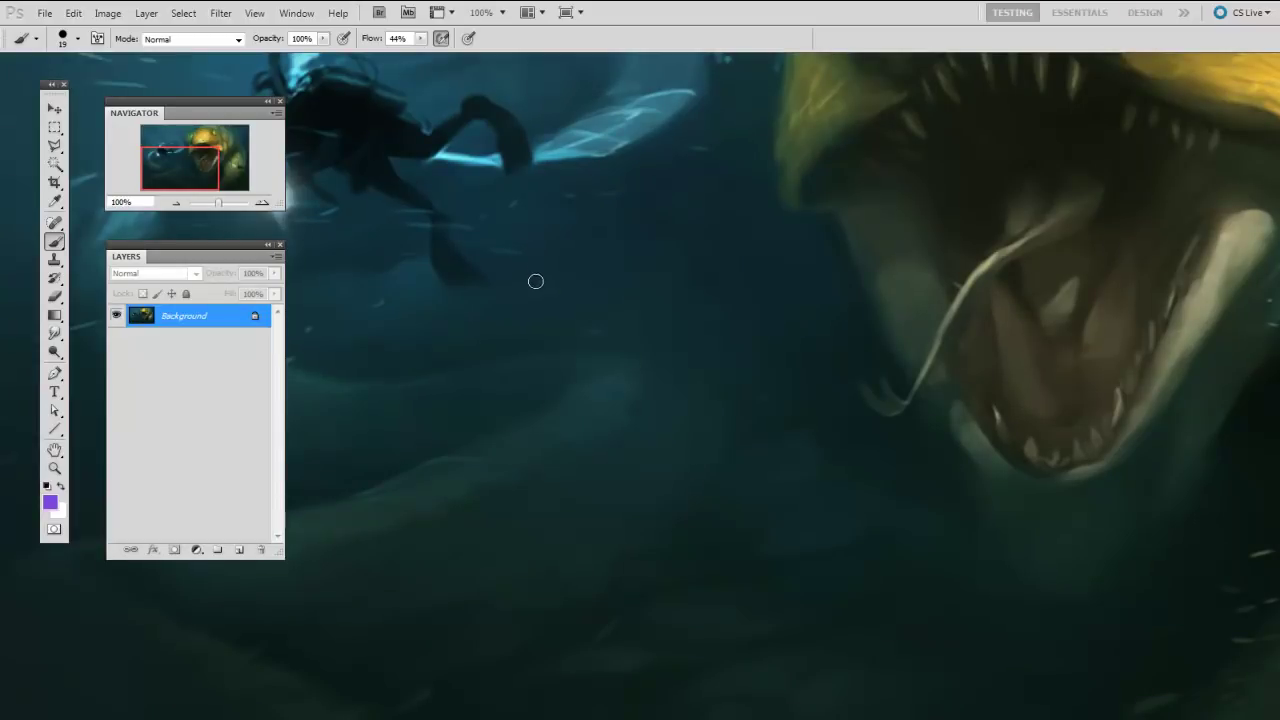
Pan to the creature's eye, shrink the brush, then zoom out to fit the whole painting.
mouse_move(760, 217)
left_mouse_down()
mouse_move(587, 443)
mouse_move(831, 497)
mouse_move(977, 354)
mouse_move(700, 249)
mouse_move(492, 354)
mouse_move(623, 457)
mouse_move(694, 420)
left_mouse_up()
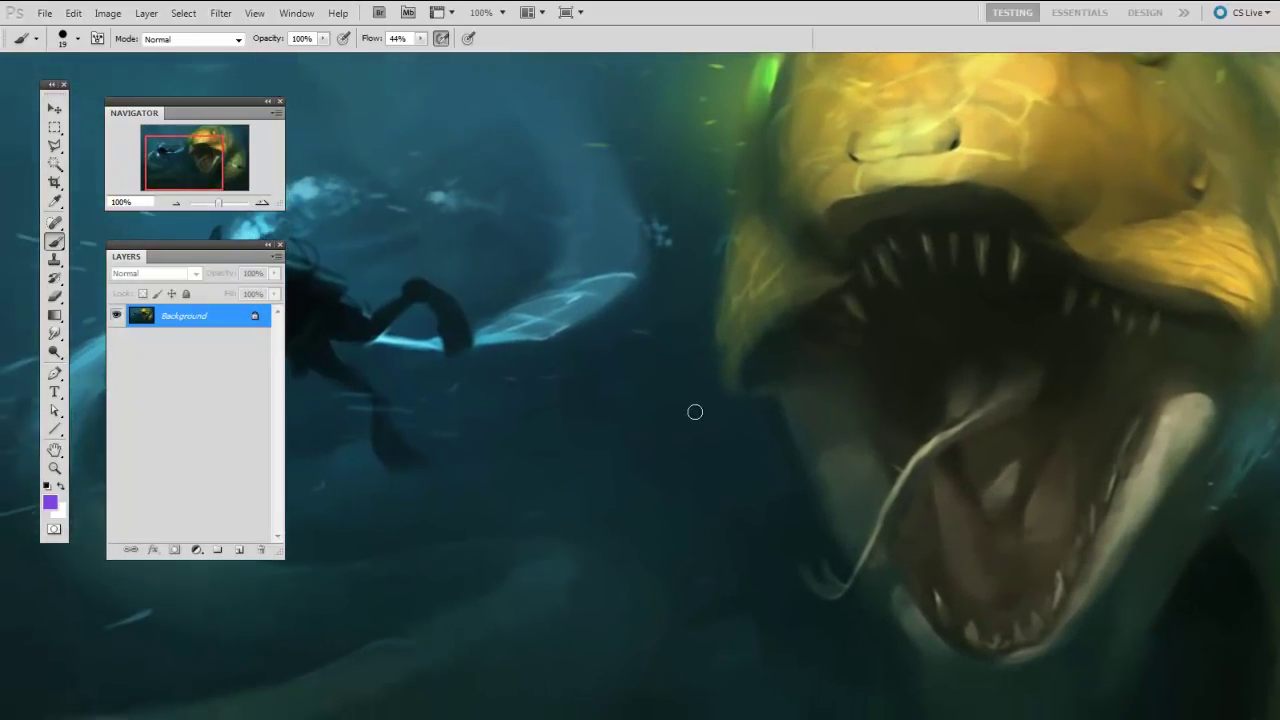
left_click_drag(726, 329, 694, 337)
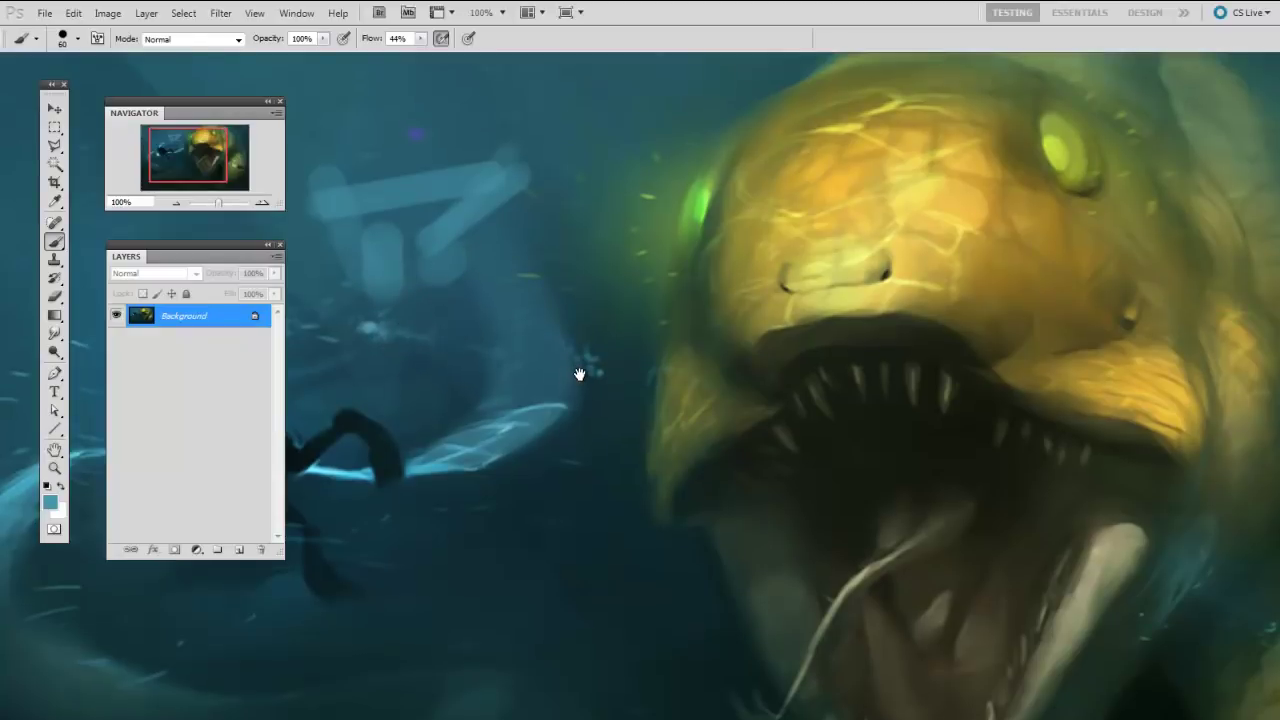
left_click_drag(578, 376, 651, 357)
key("bracketleft")
key("bracketleft")
key("bracketleft")
key("bracketleft")
key("bracketleft")
key("bracketleft")
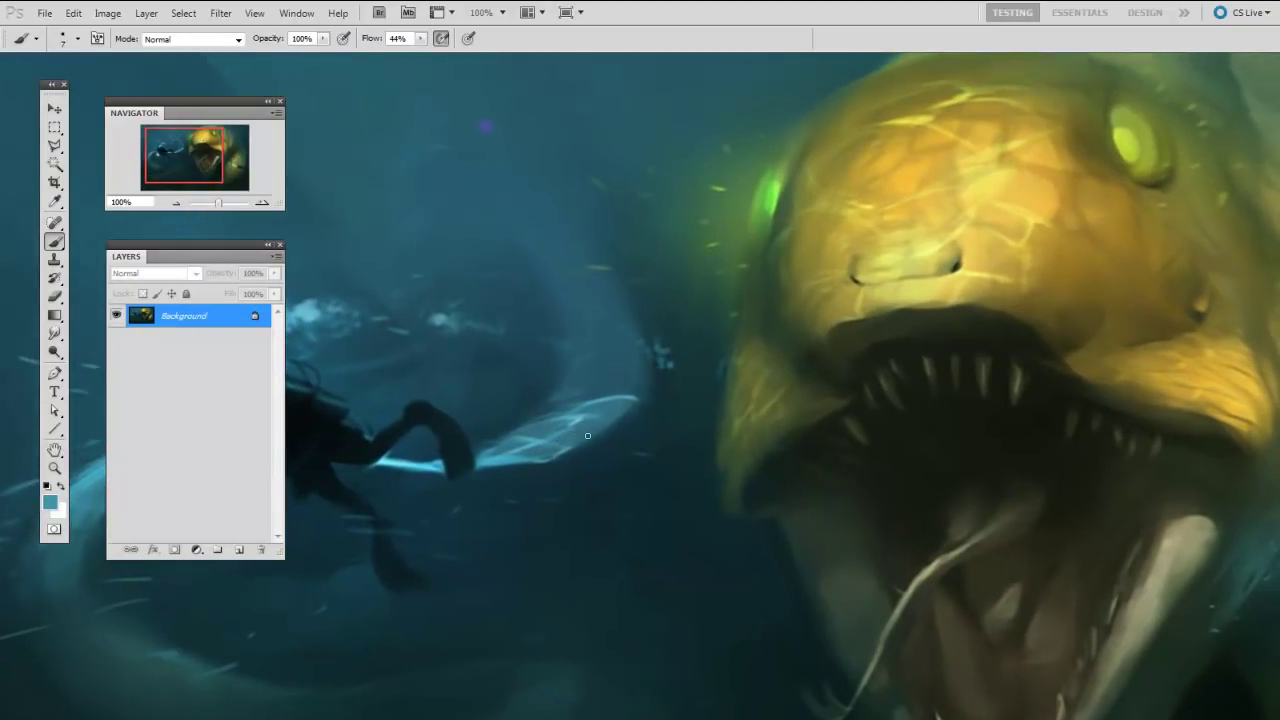
scroll(600, 414, "up", 3)
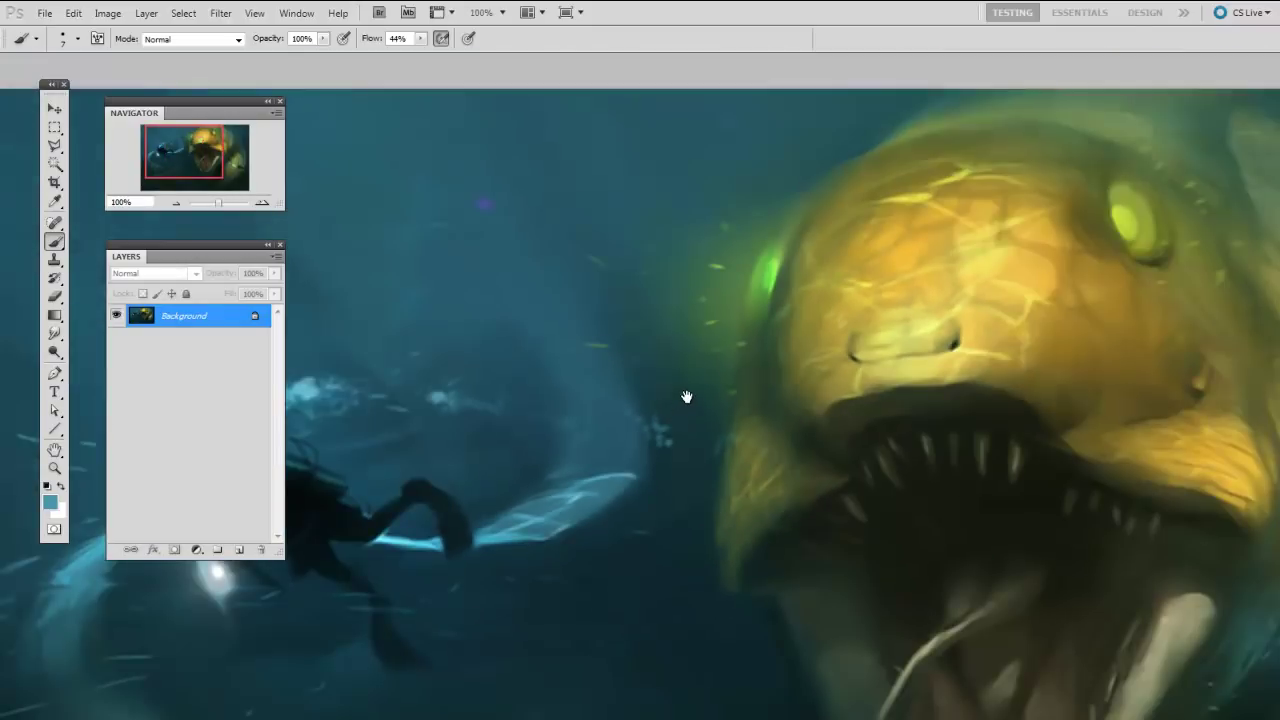
left_click_drag(674, 374, 654, 275)
key("ctrl+minus")
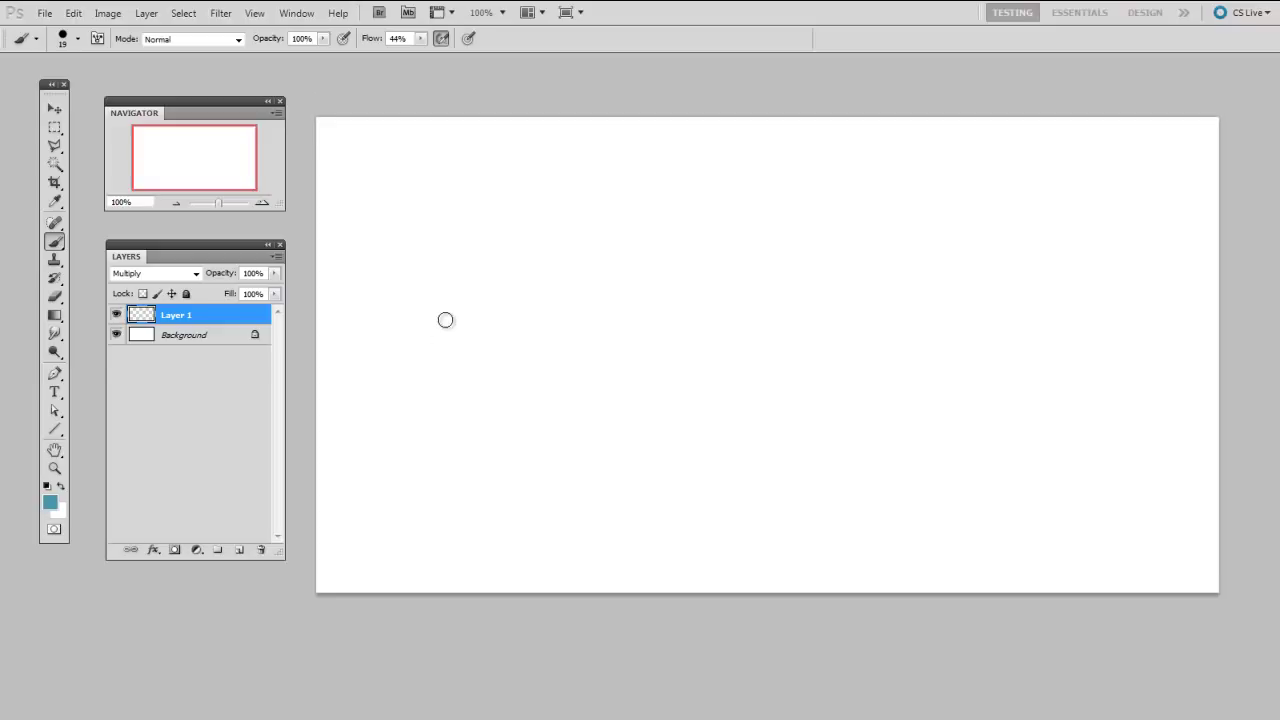
Add a new Layer 2 and paint a red triangle near the top-left.
key("ctrl+shift+alt+n")
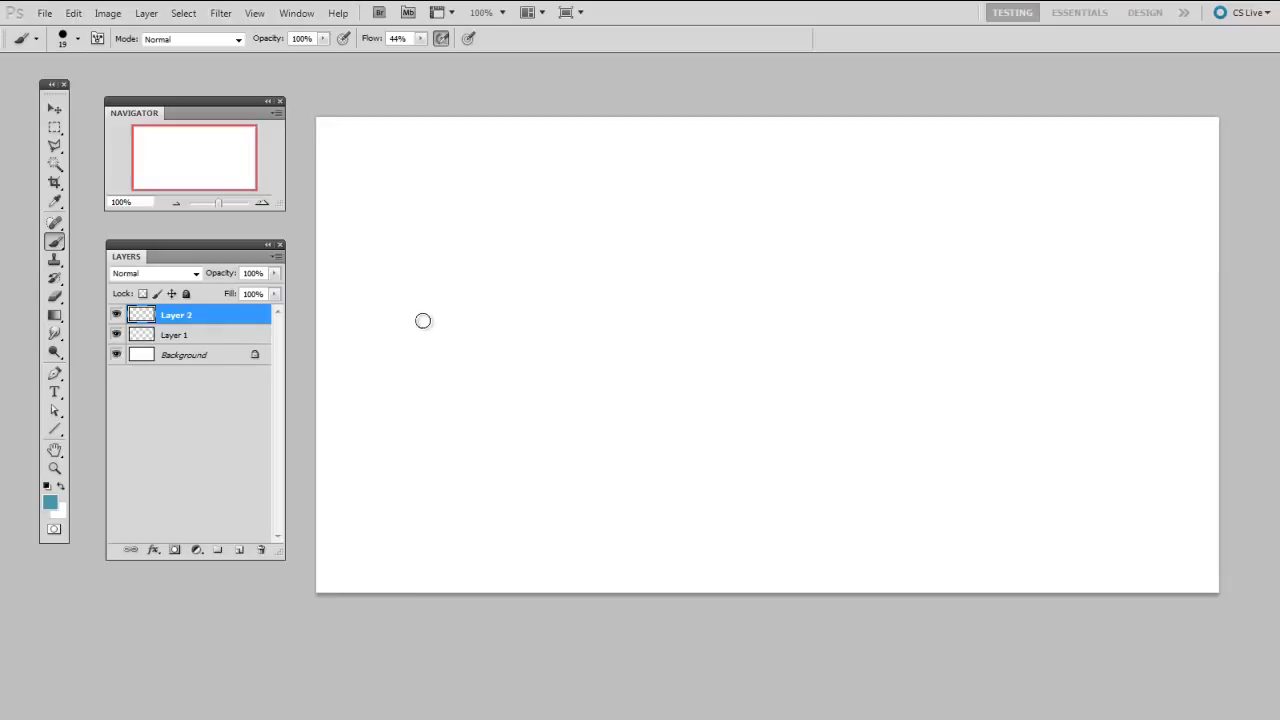
left_click(55, 500)
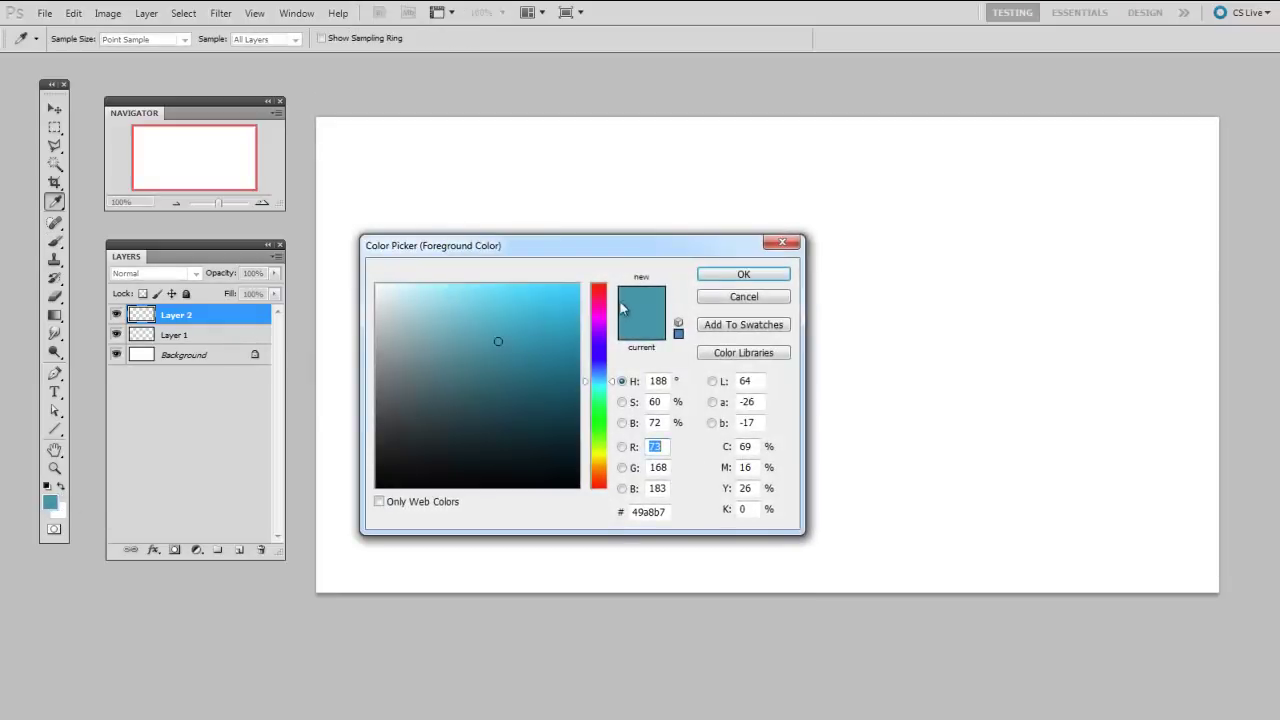
left_click(605, 306)
left_click_drag(605, 310, 605, 285)
left_click(551, 308)
left_click(747, 274)
key("b")
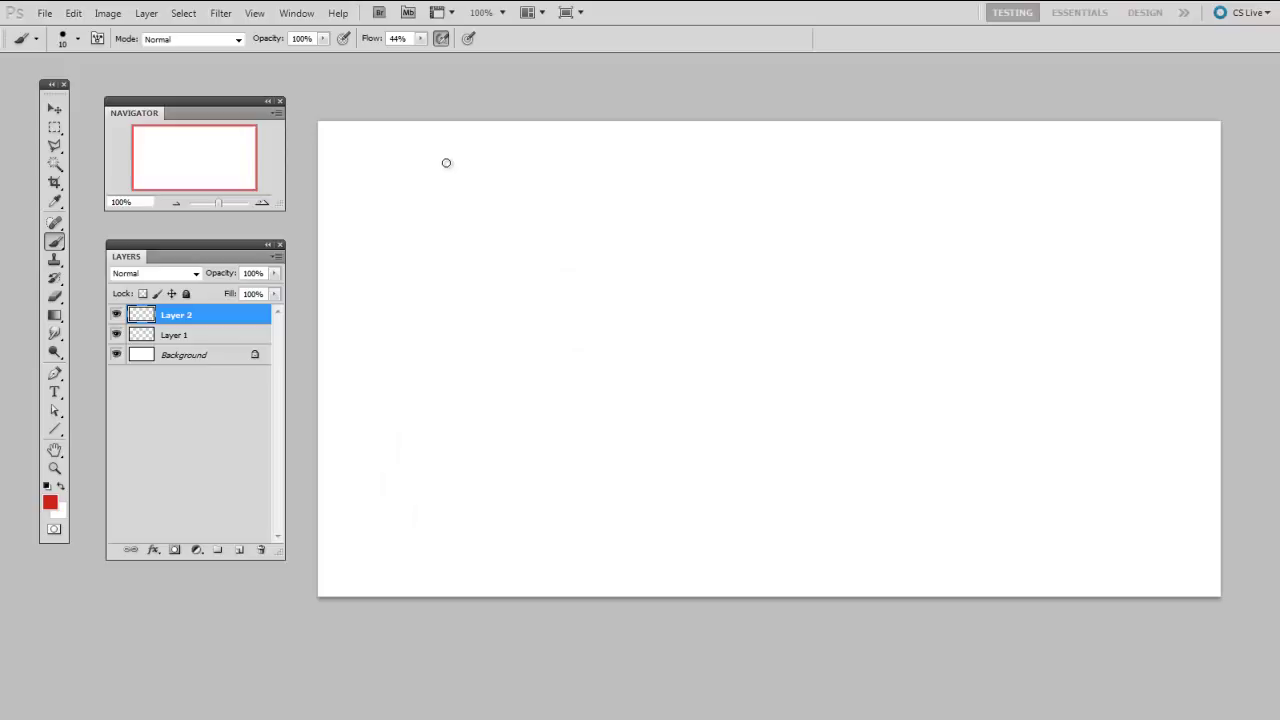
mouse_move(447, 154)
left_mouse_down()
mouse_move(375, 257)
mouse_move(527, 263)
left_mouse_up()
left_click_drag(449, 151, 524, 257)
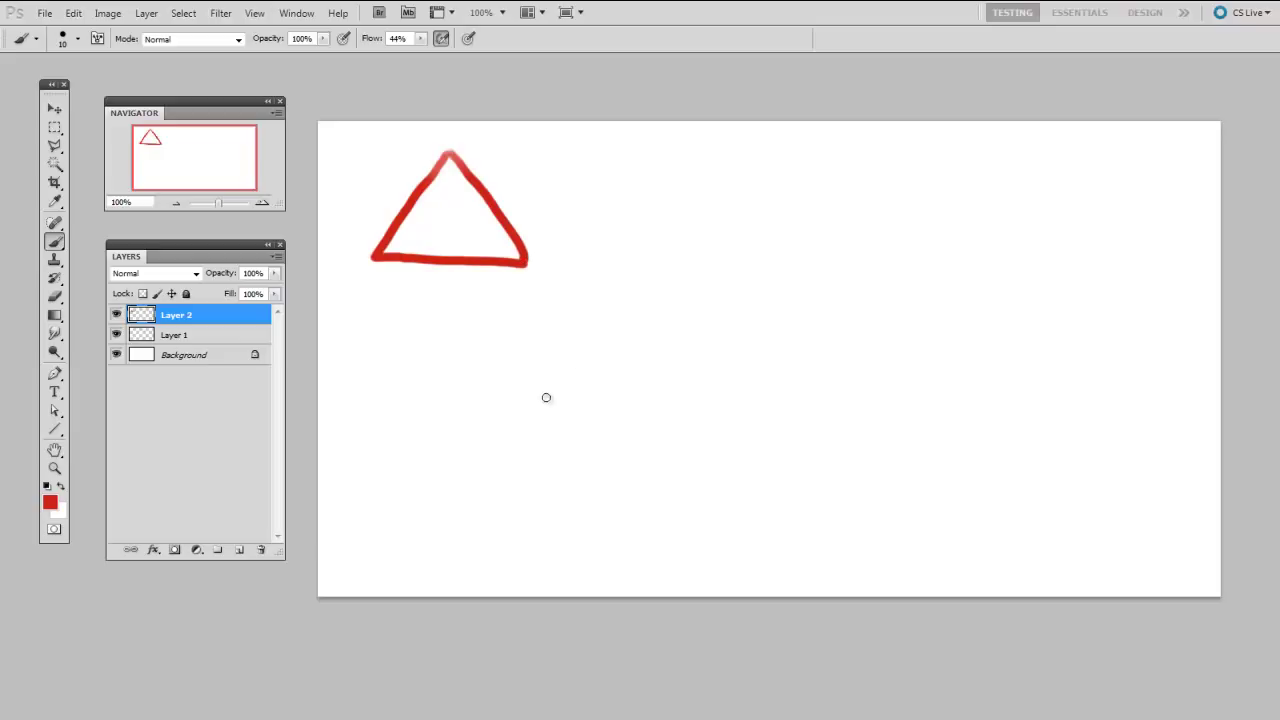
Paint a deep blue square near the lower right.
left_click(50, 503)
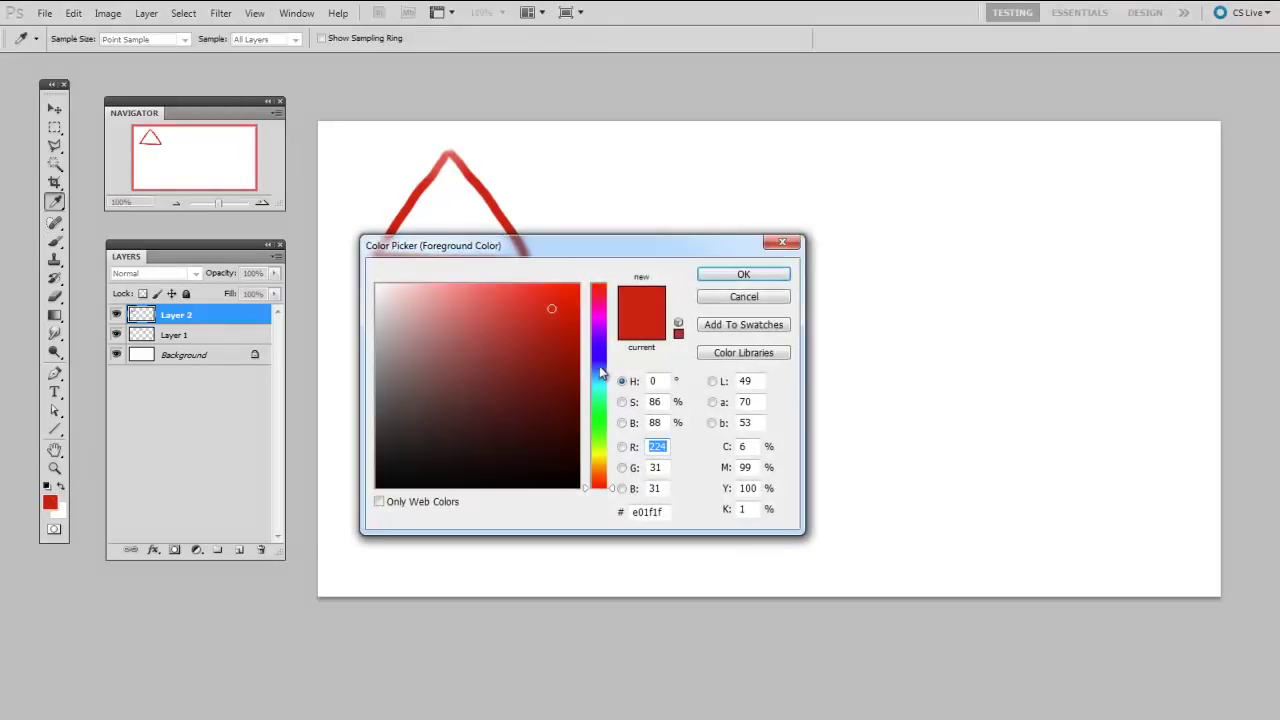
left_click_drag(600, 368, 600, 350)
left_click(537, 358)
left_click(743, 274)
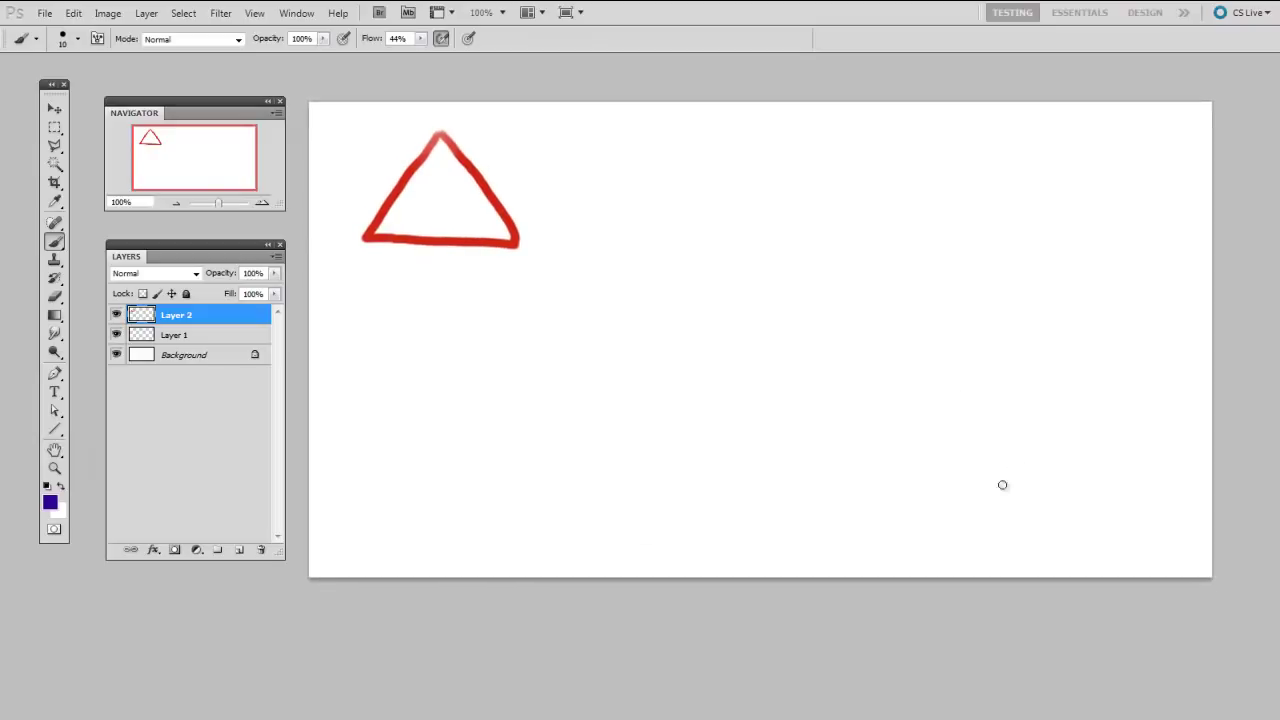
mouse_move(989, 543)
left_mouse_down()
mouse_move(1005, 394)
mouse_move(1169, 388)
mouse_move(1173, 533)
mouse_move(1026, 544)
mouse_move(1175, 541)
left_mouse_up()
Paint a medium green wavy line from the triangle to the square.
left_click(50, 502)
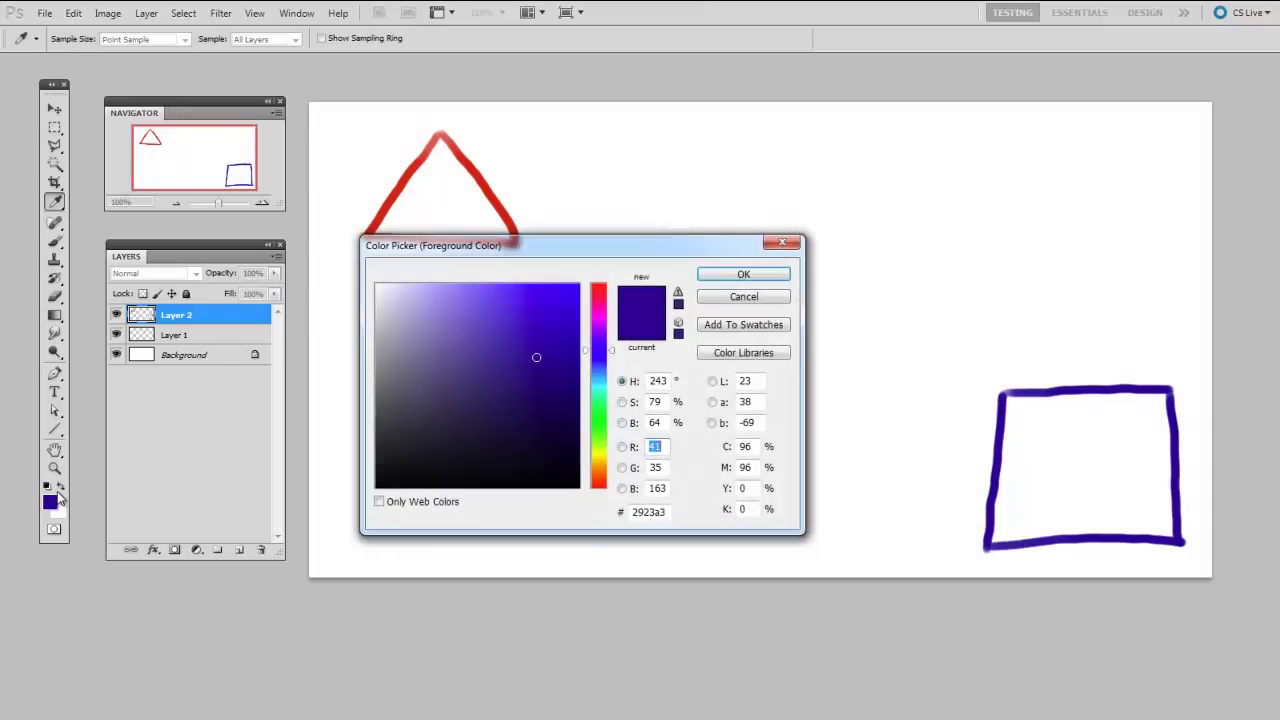
left_click(601, 422)
left_click_drag(601, 428, 603, 420)
left_click_drag(538, 343, 510, 363)
left_click(742, 275)
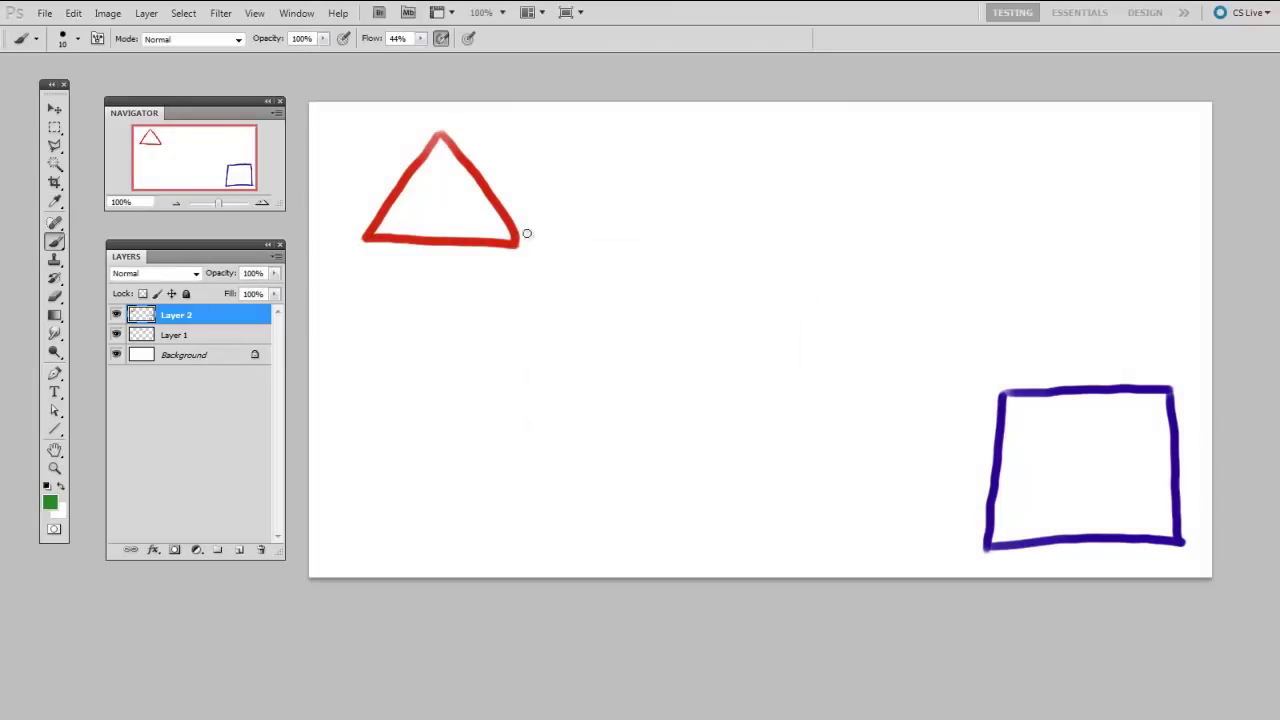
mouse_move(522, 241)
left_mouse_down()
mouse_move(614, 218)
mouse_move(636, 270)
mouse_move(631, 338)
mouse_move(752, 307)
mouse_move(775, 363)
mouse_move(911, 374)
mouse_move(939, 409)
mouse_move(1003, 390)
left_mouse_up()
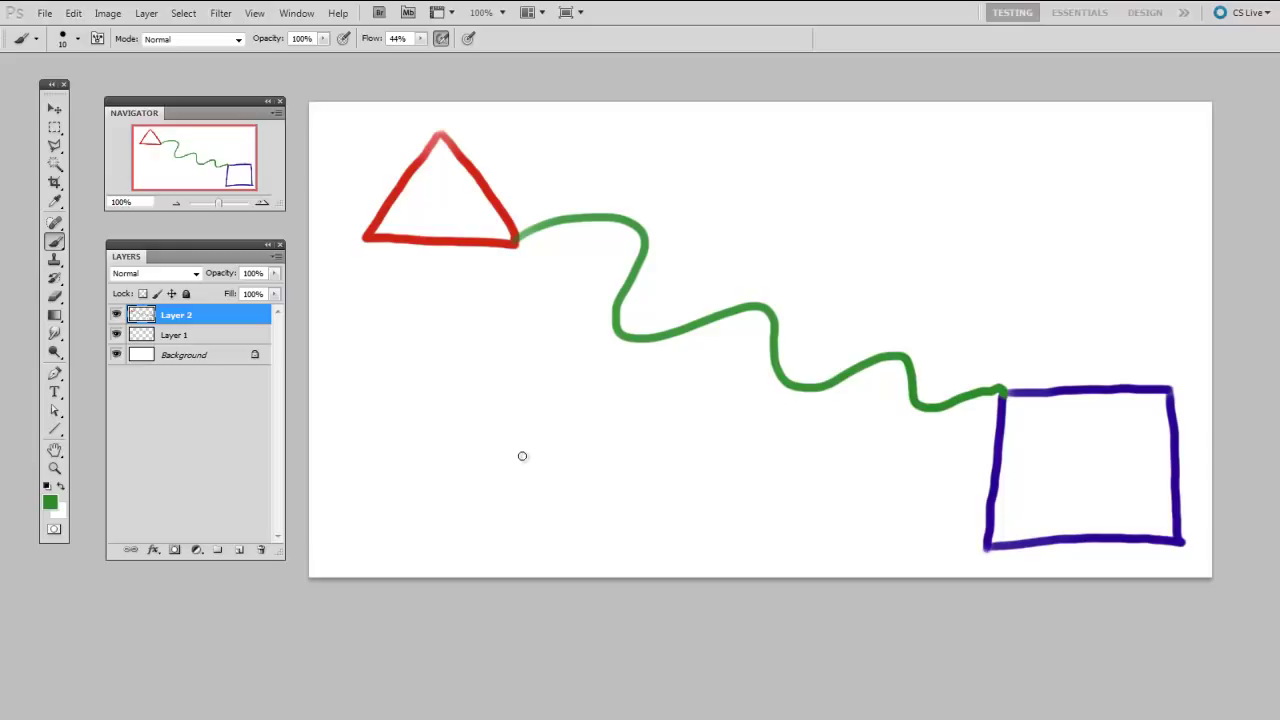
Switch to full screen mode and pan the drawing up and to the right.
key("r")
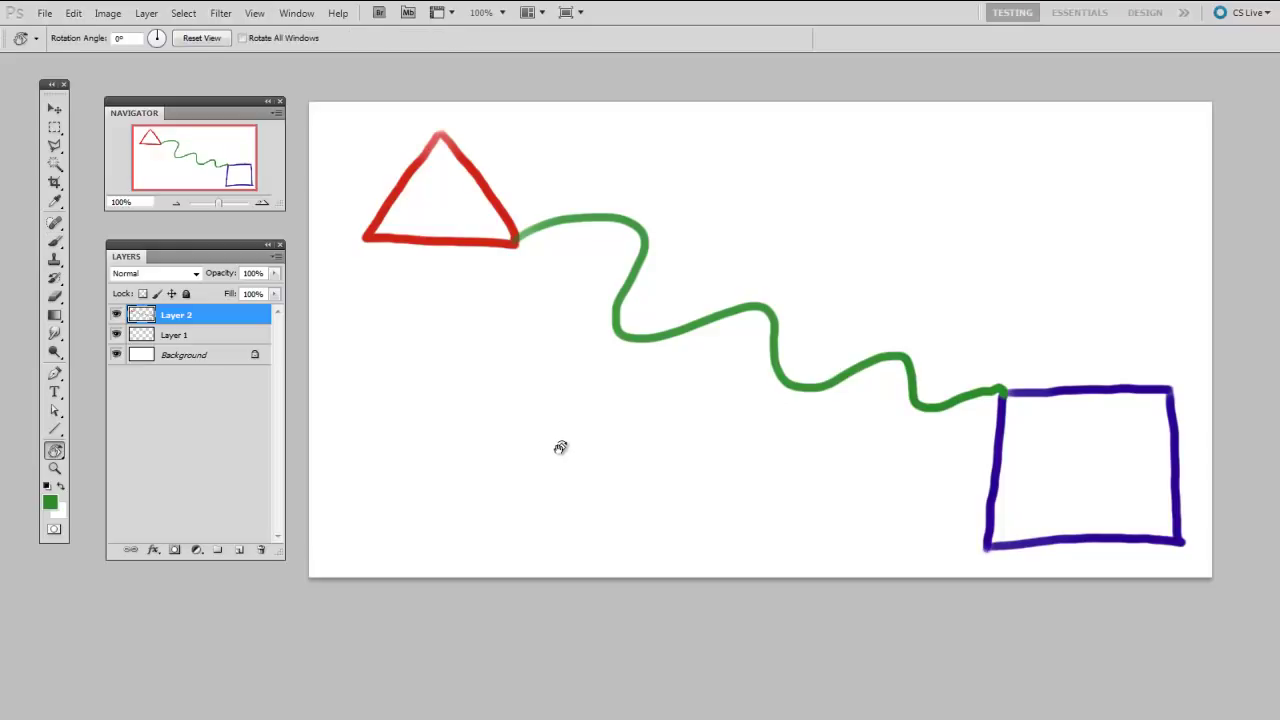
key("b")
key("f")
key("f")
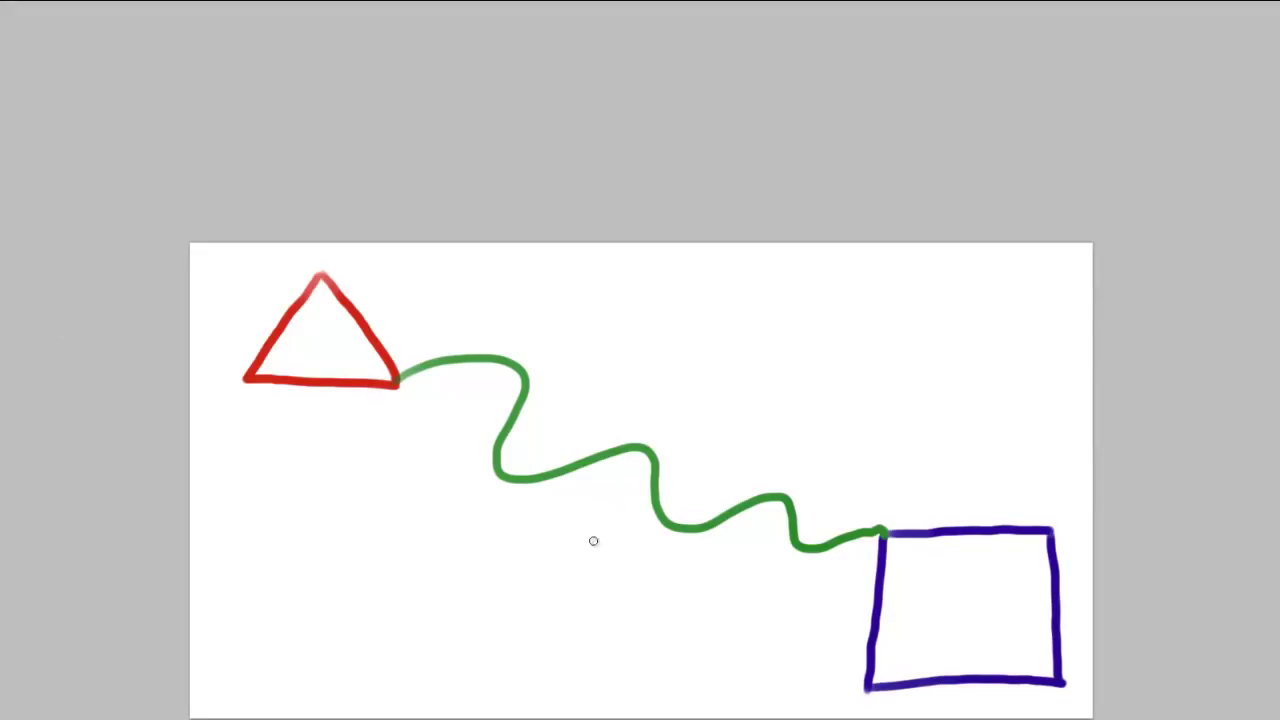
left_click_drag(592, 557, 668, 400)
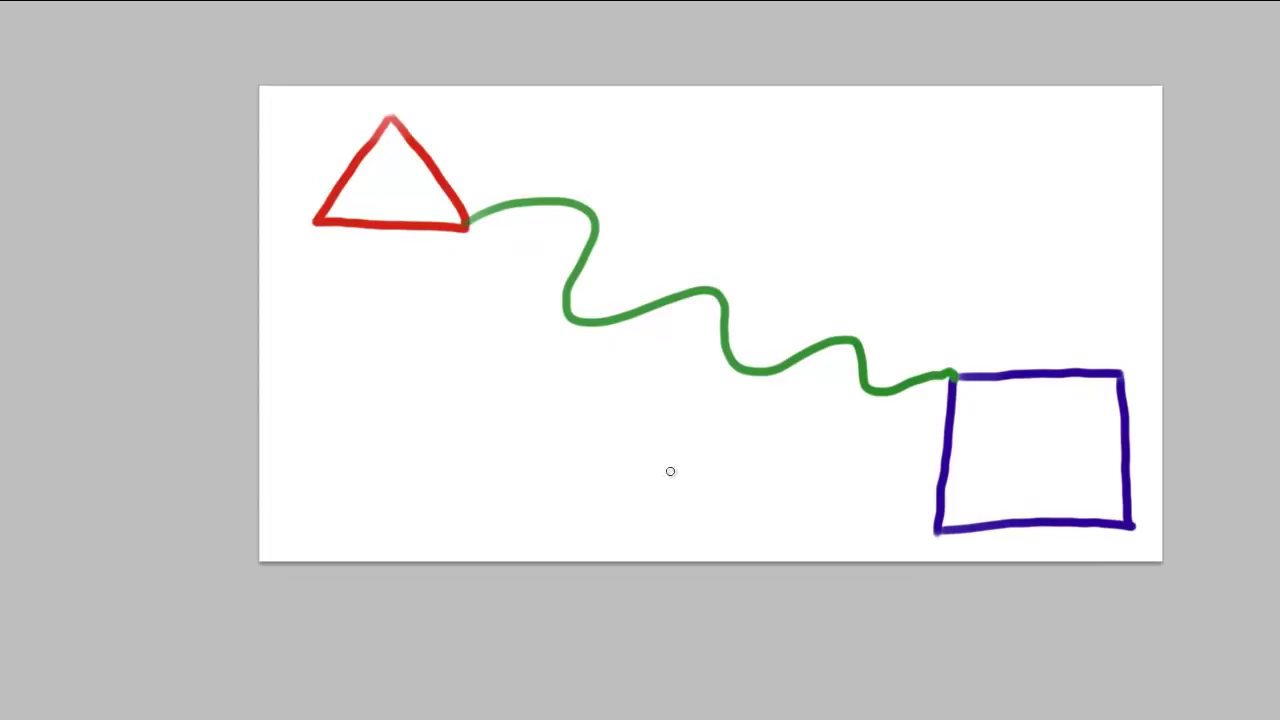
left_click_drag(500, 306, 540, 314)
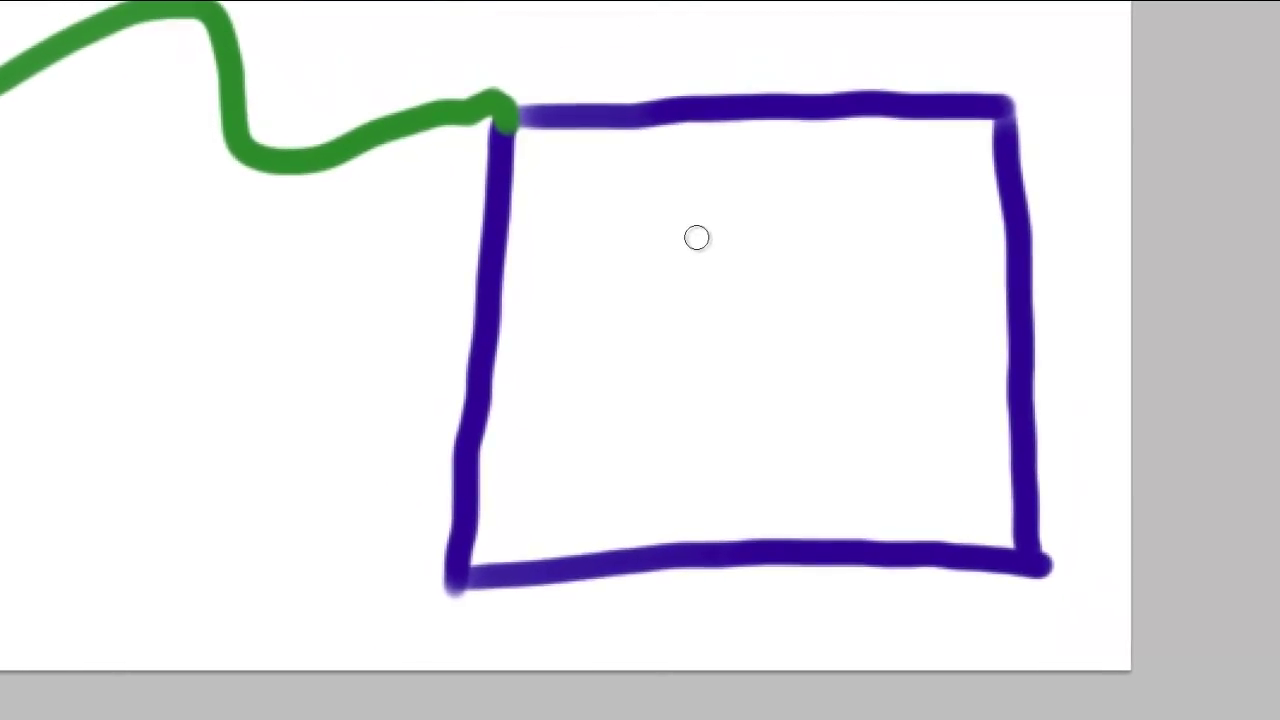
Scroll the view around the drawing to inspect the triangle, squiggle and square.
scroll(686, 270, "down", 3)
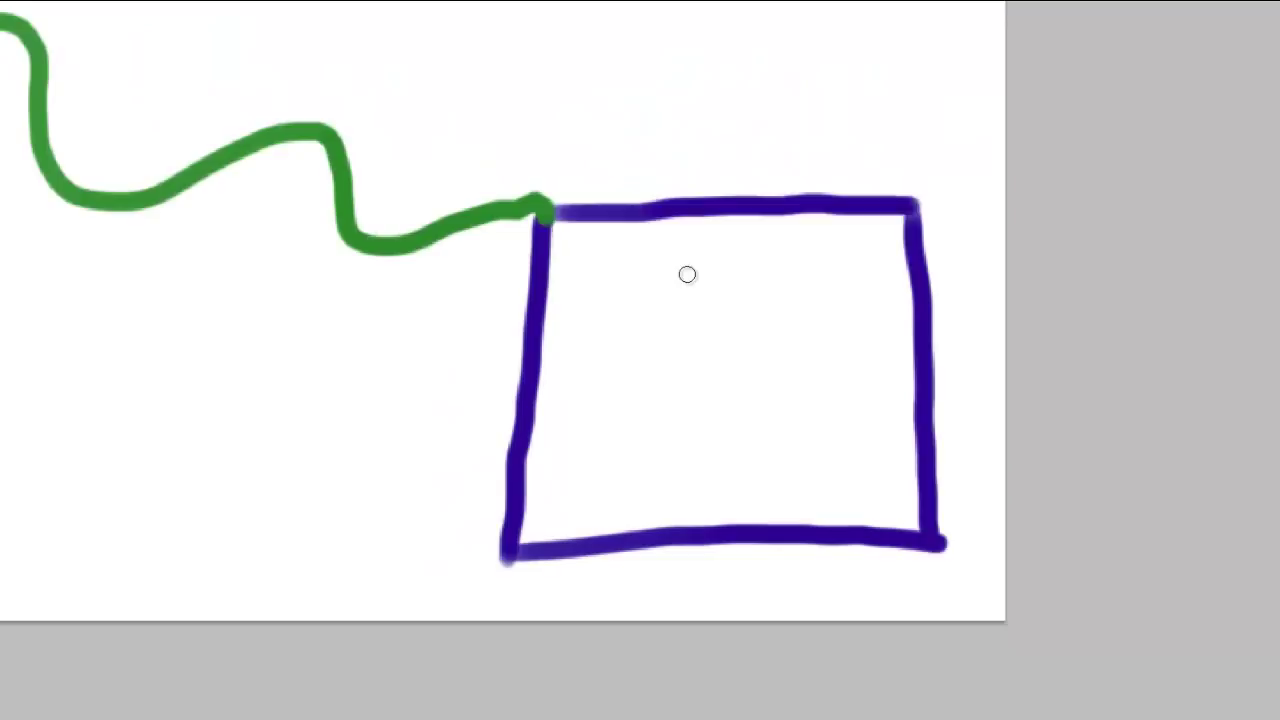
scroll(686, 274, "up", 5)
scroll(686, 274, "left", 5)
scroll(734, 351, "down", 5)
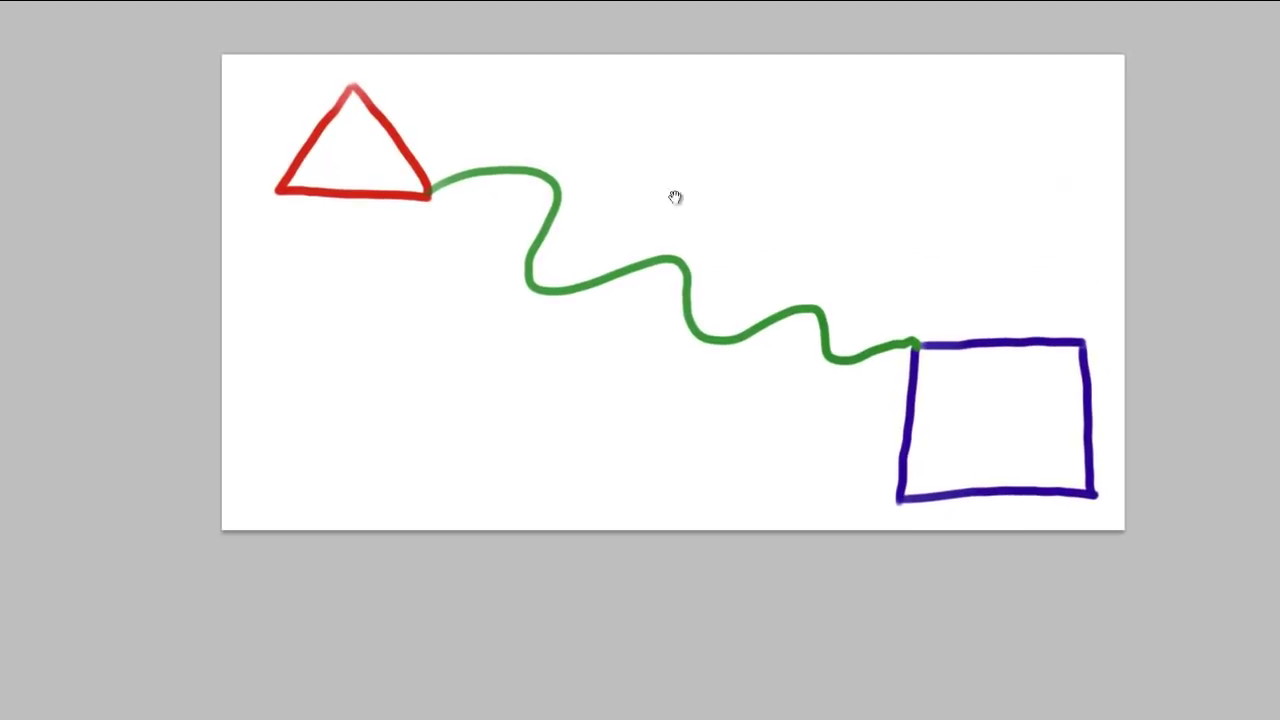
scroll(771, 211, "left", 3)
scroll(580, 200, "up", 5)
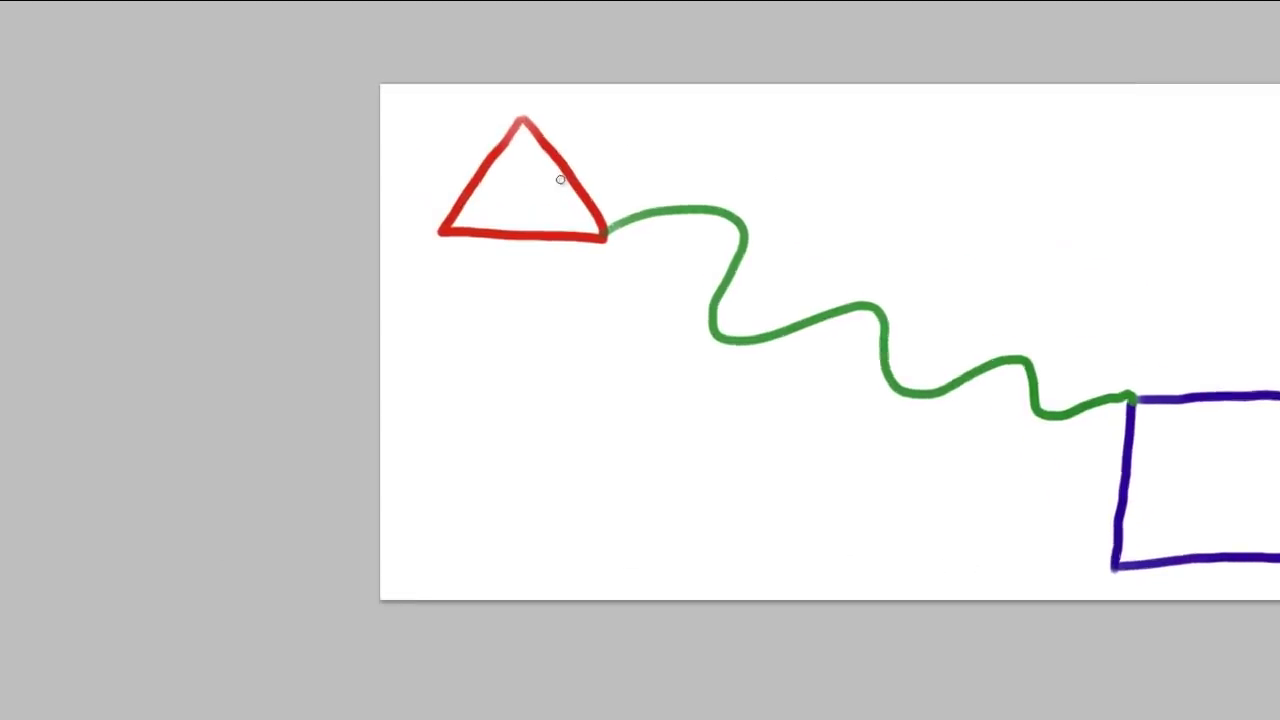
scroll(560, 249, "up", 5)
scroll(588, 271, "left", 2)
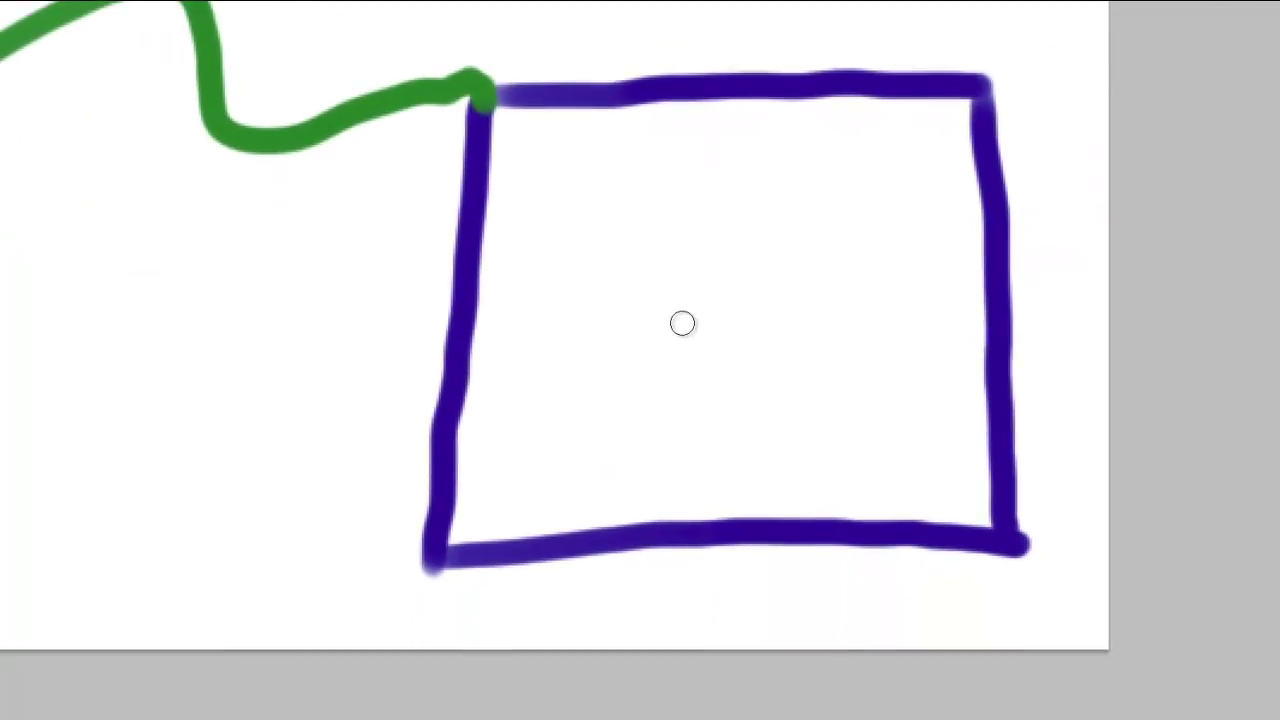
scroll(729, 317, "down", 3)
scroll(674, 352, "down", 5)
scroll(700, 429, "right", 2)
scroll(700, 429, "down", 4)
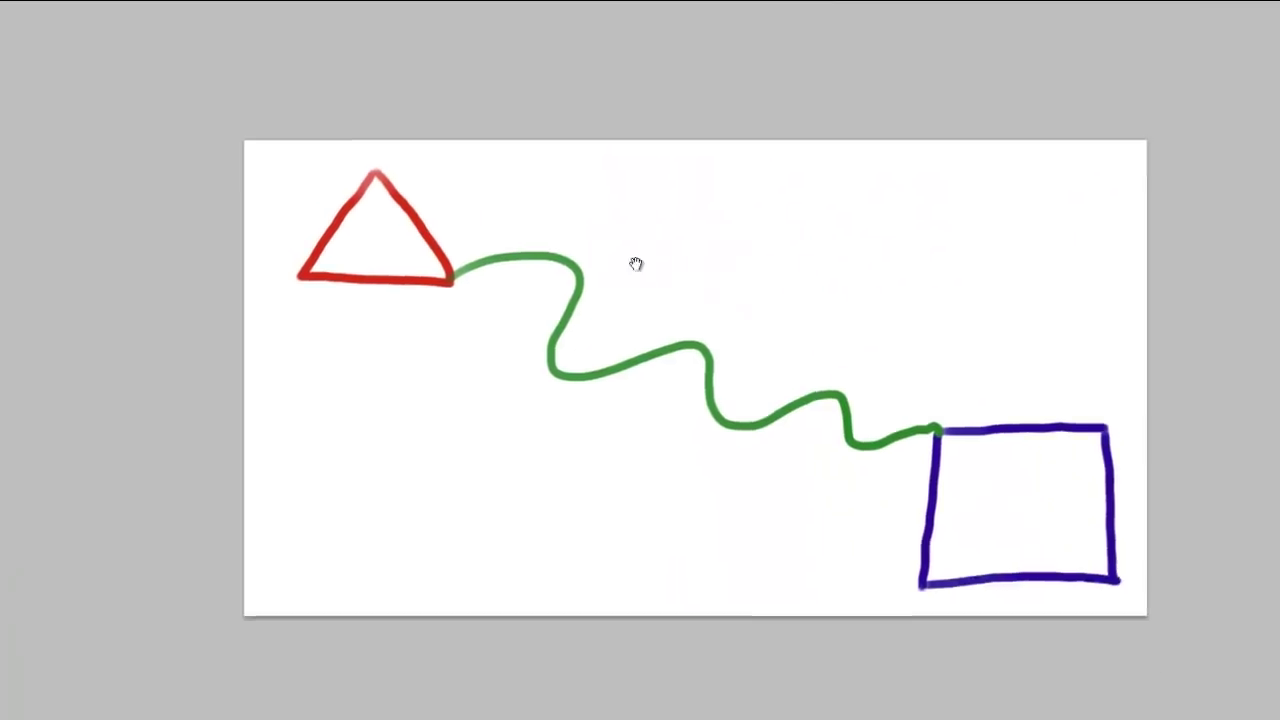
scroll(772, 434, "right", 2)
scroll(772, 434, "down", 1)
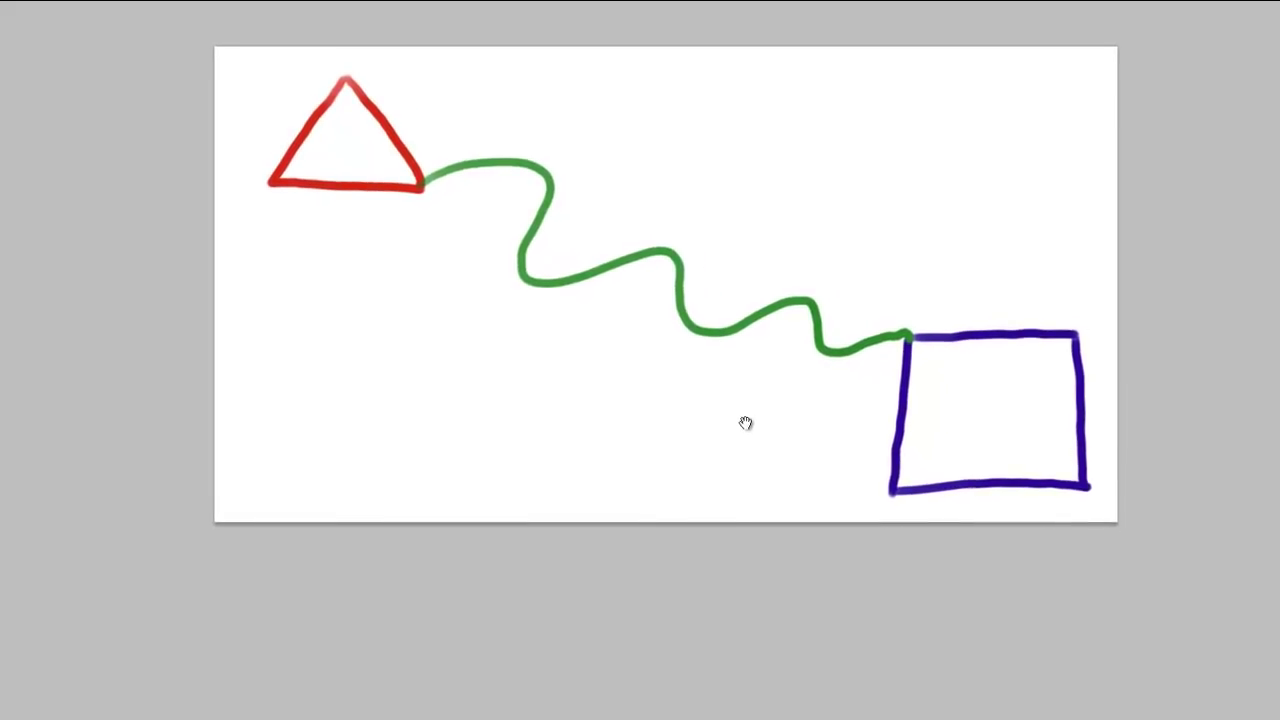